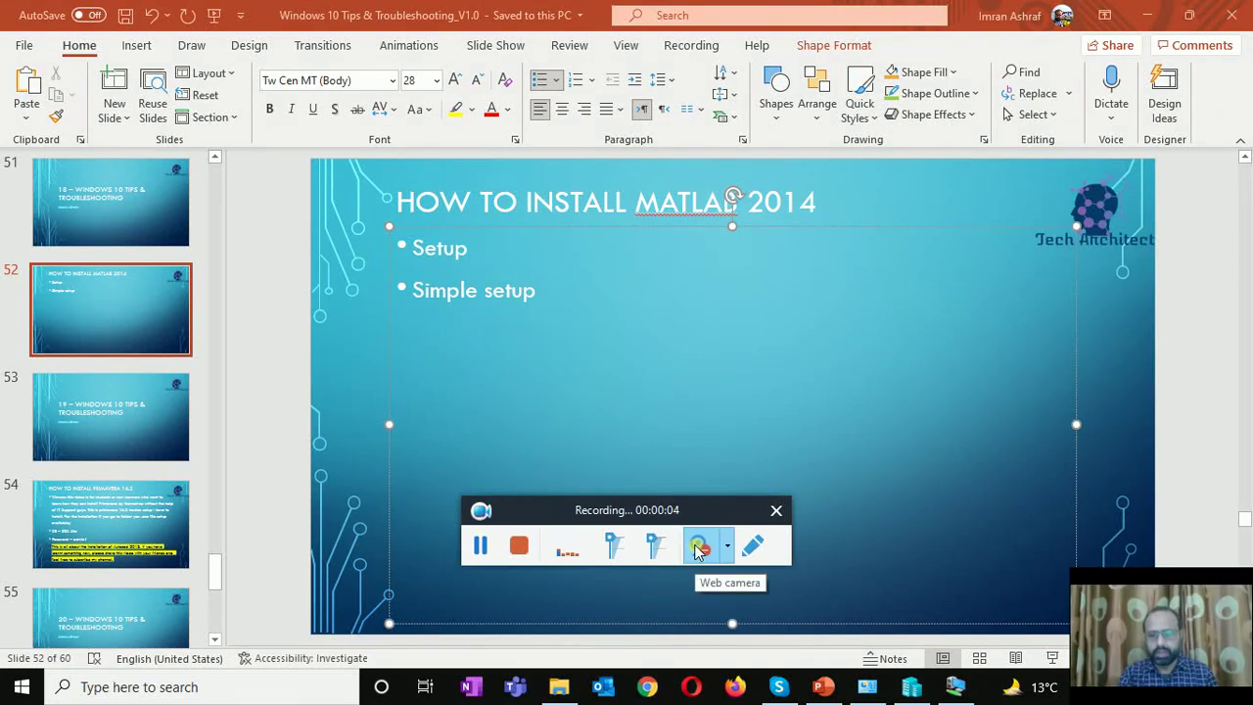
In the VM's File Explorer, go up from Crack to Software and open the Matlab 2014 folder.
mouse_move(715, 507)
mouse_down()
mouse_move(1003, 582)
mouse_move(988, 582)
mouse_up()
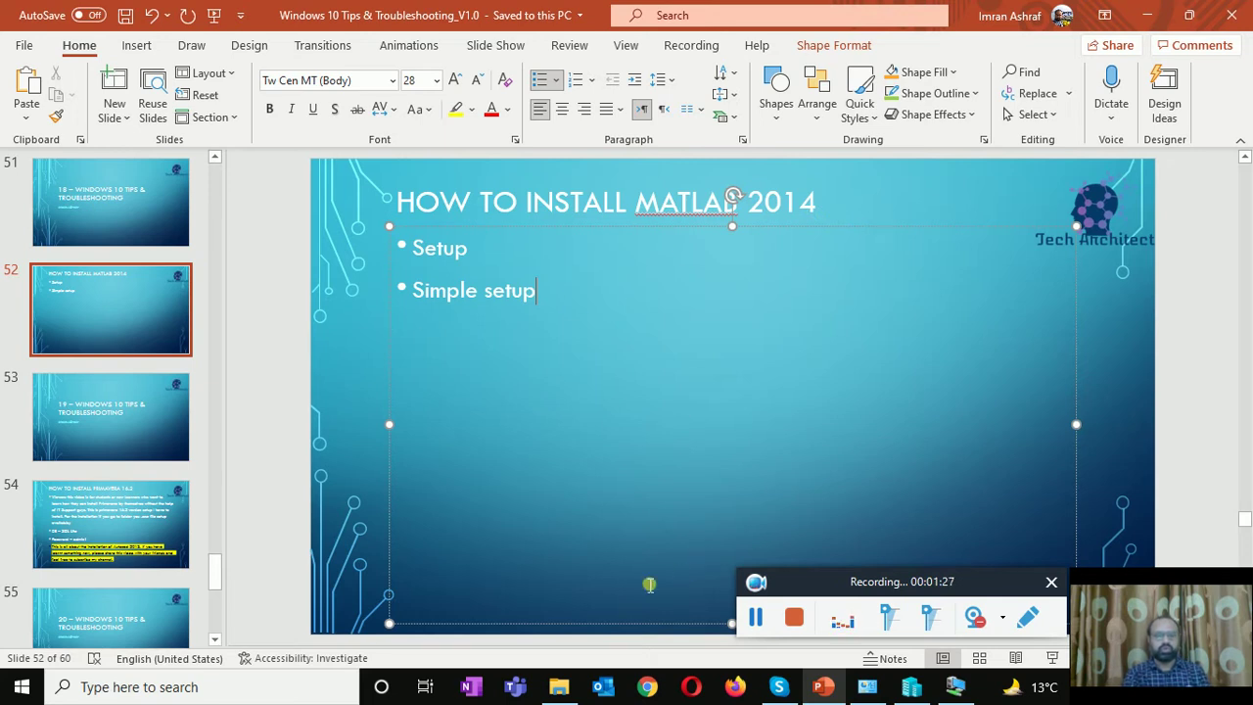
click(955, 686)
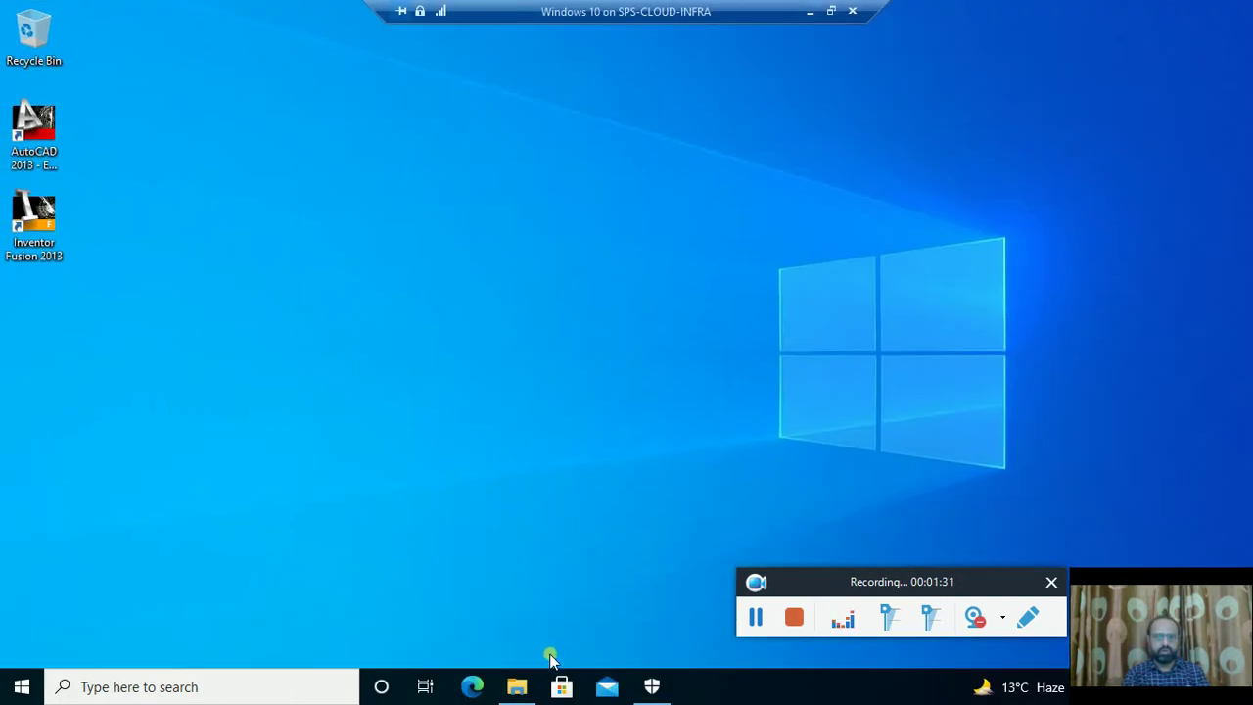
click(522, 684)
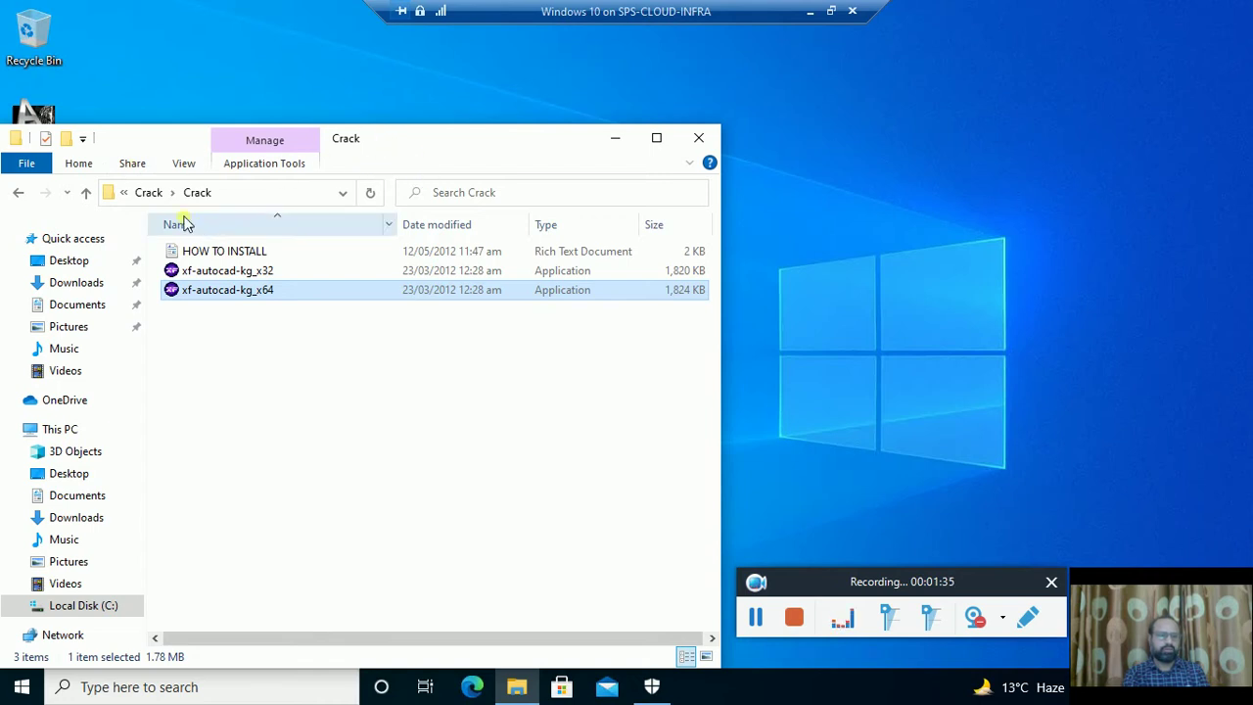
click(148, 194)
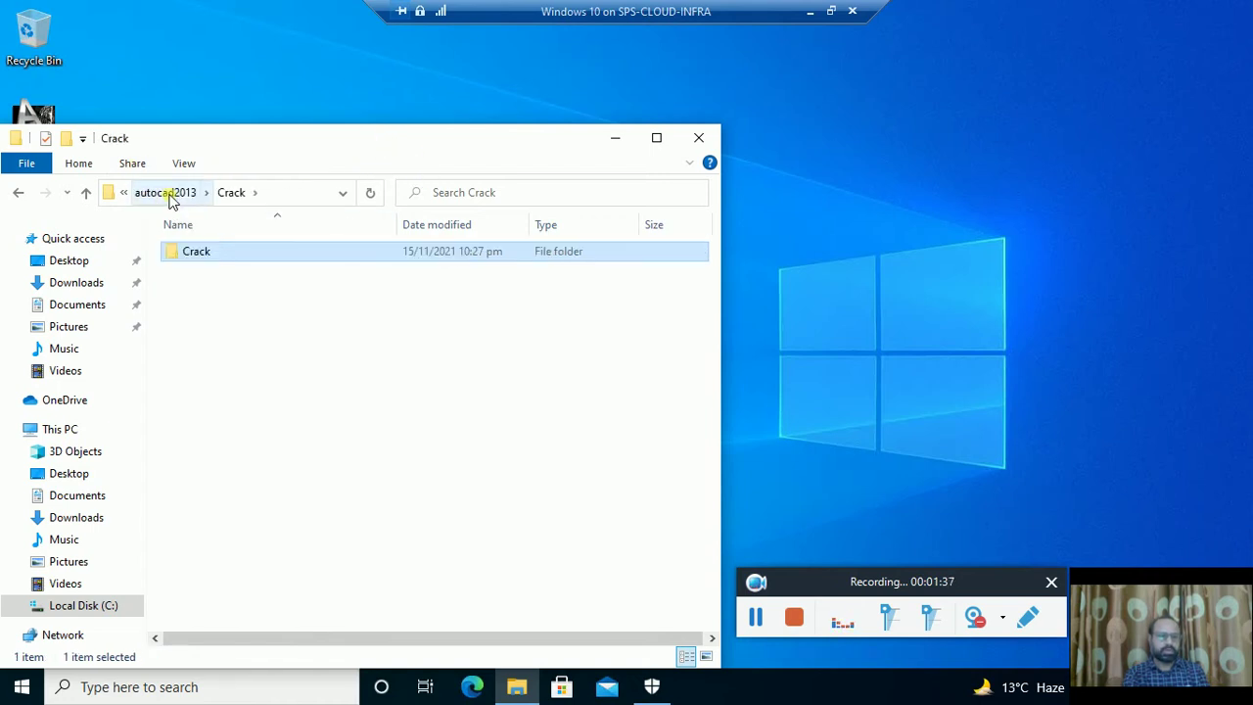
click(168, 199)
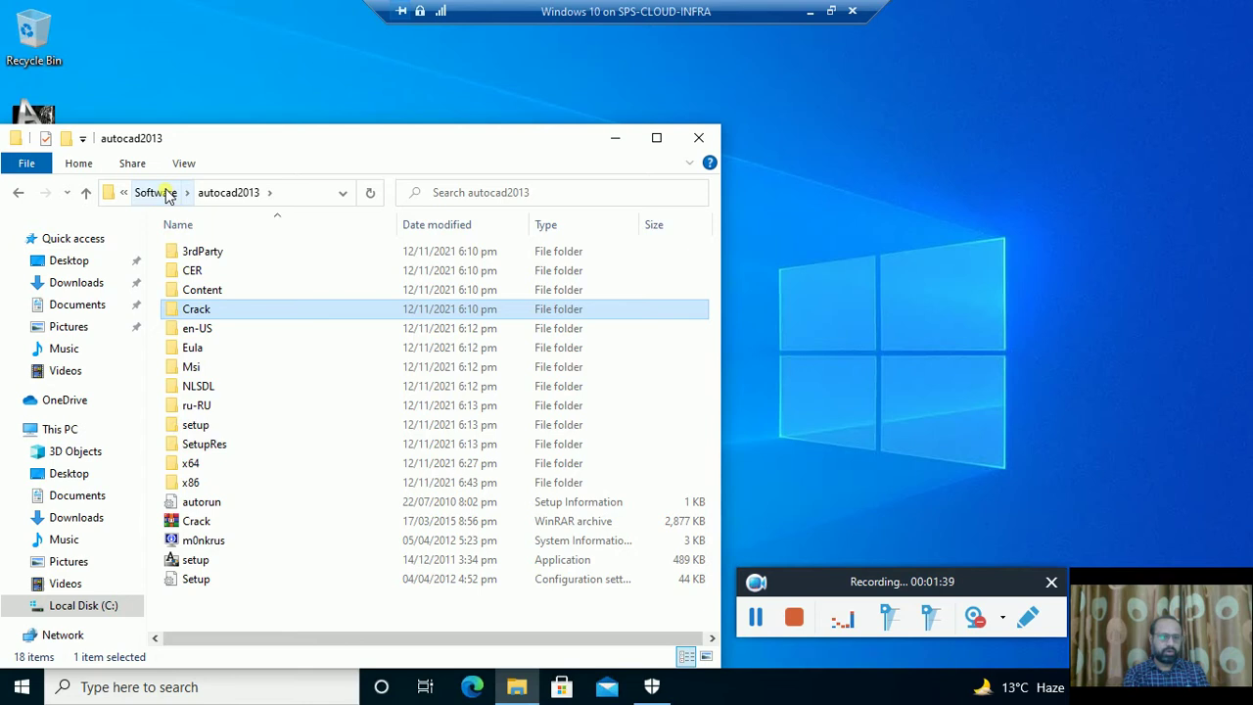
click(155, 192)
double_click(216, 271)
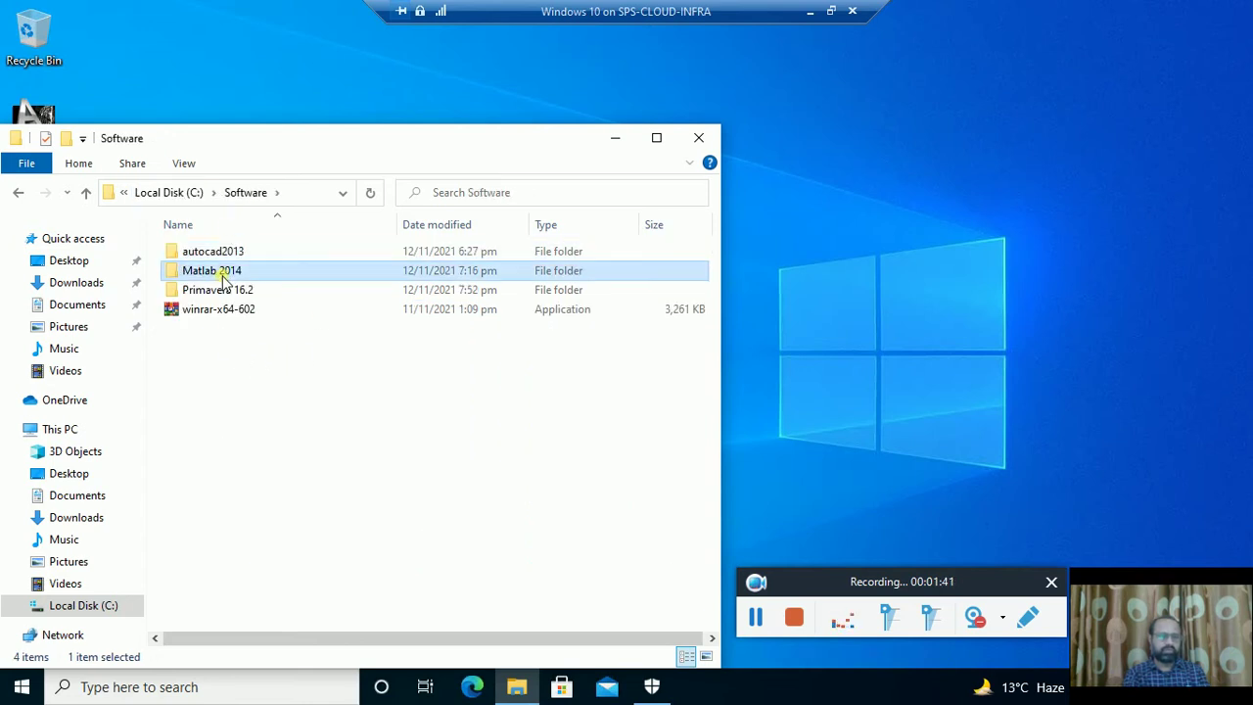
Reposition the Matlab 2014 window, minimize the VM, and highlight the 'Simple setup' bullet on the slide.
drag(496, 147, 517, 105)
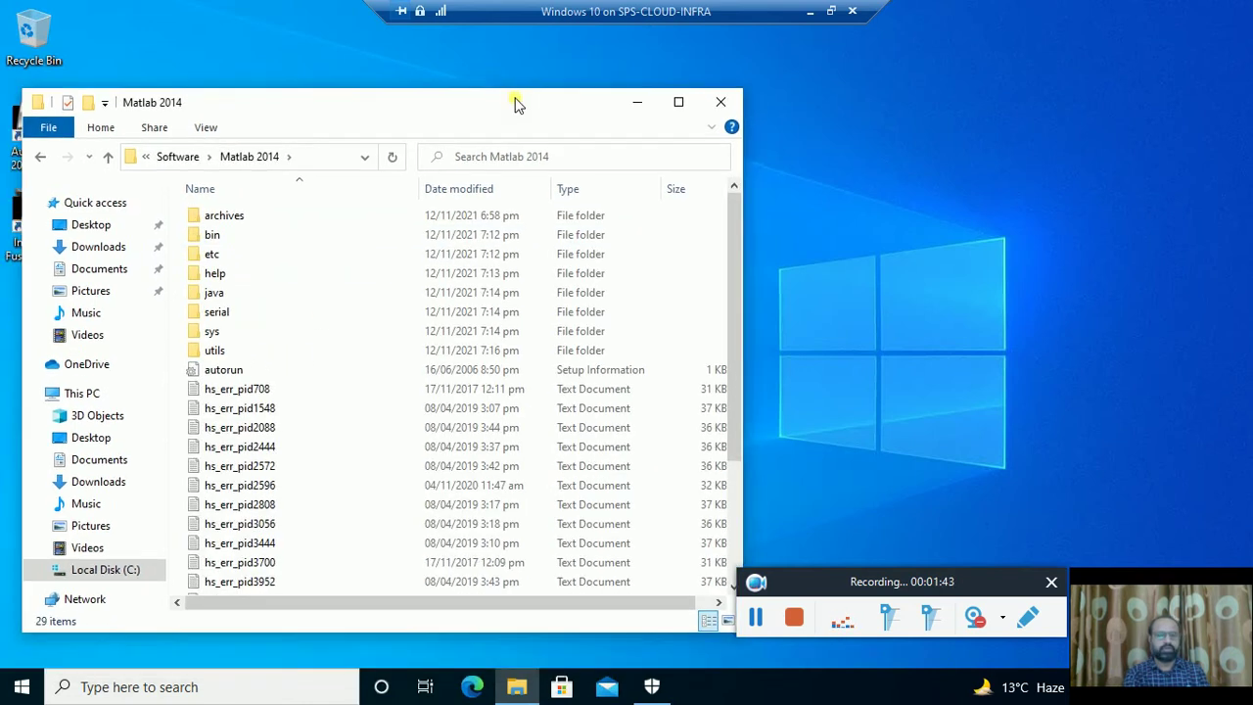
drag(733, 224, 734, 316)
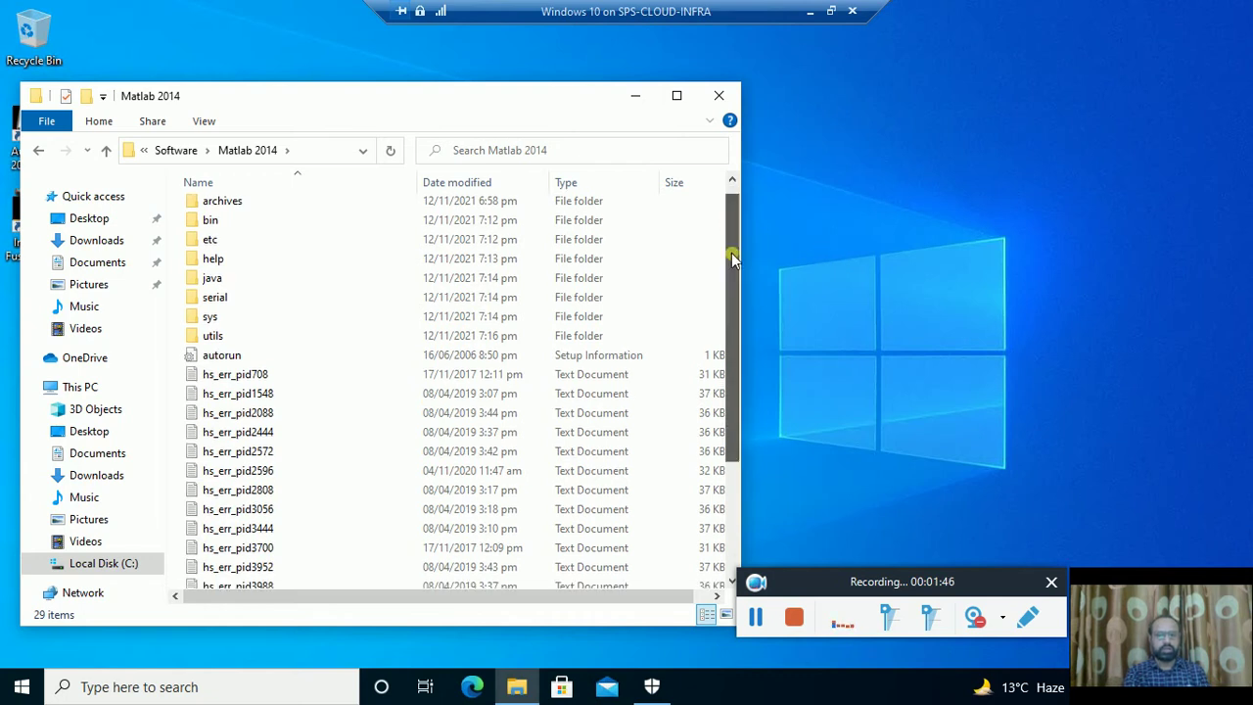
click(809, 11)
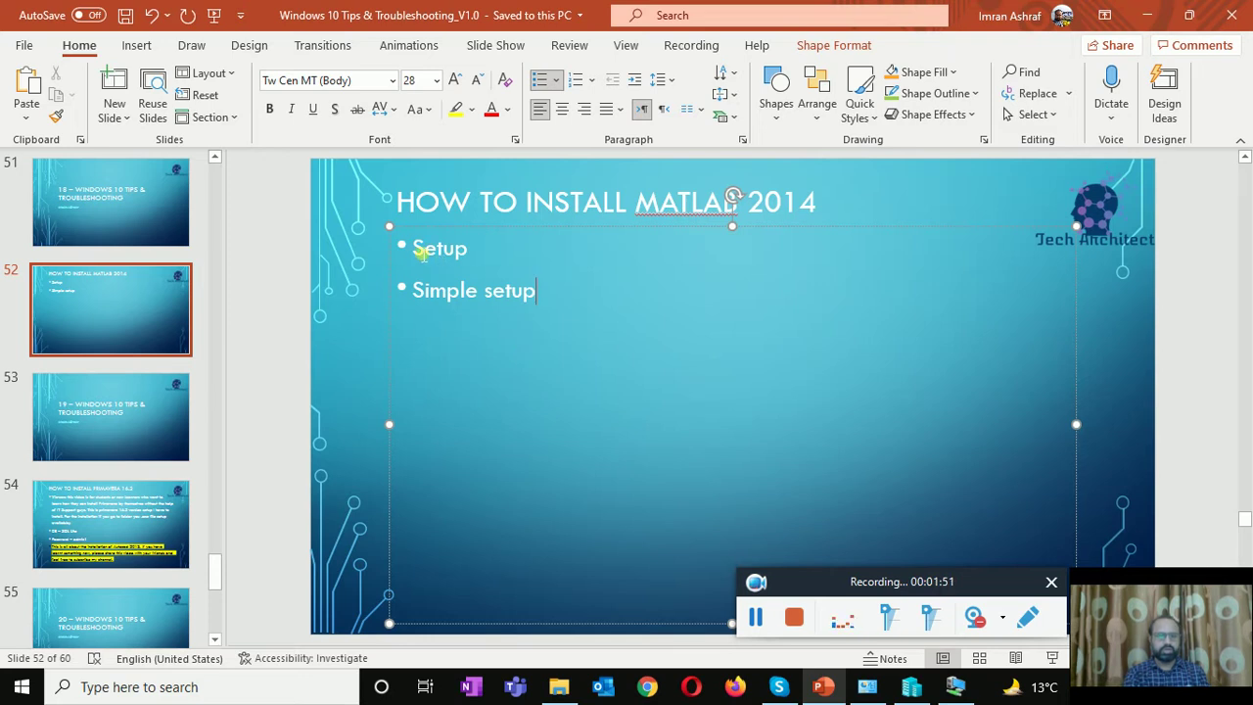
drag(412, 248, 454, 254)
drag(413, 293, 543, 303)
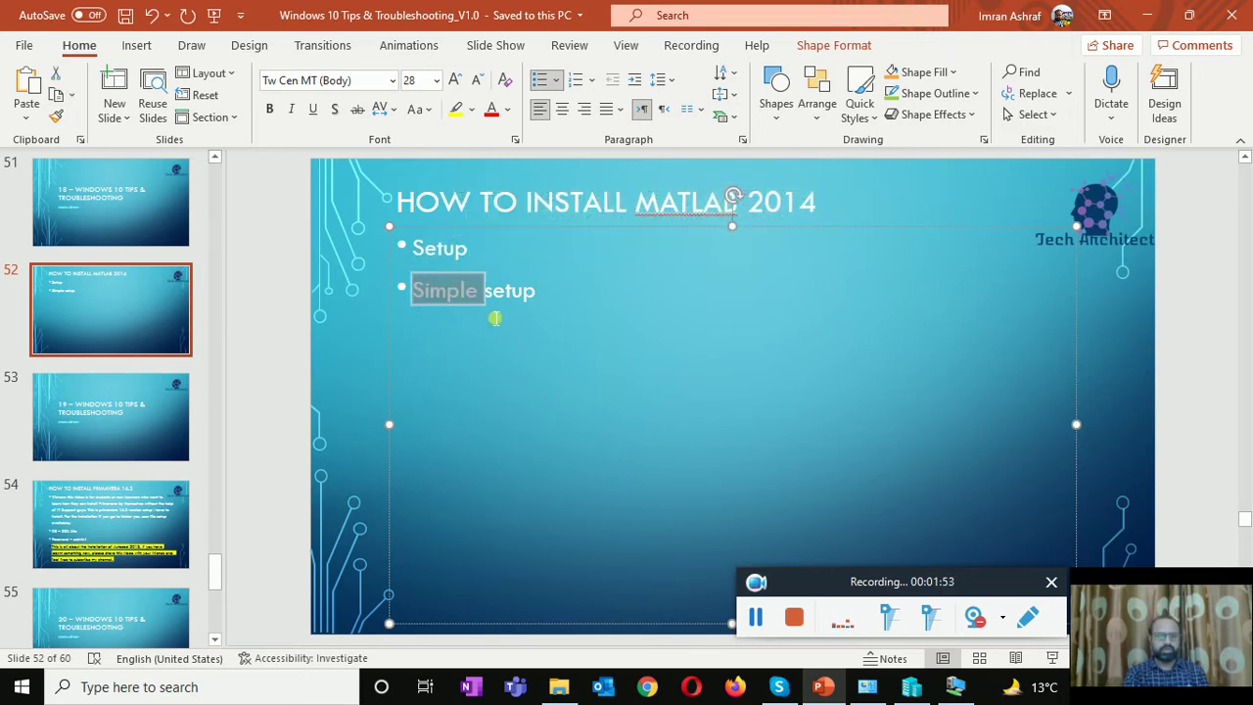
Back in the VM's Matlab 2014 folder, select SetupSimple rather than setup and double-click to launch it.
click(955, 686)
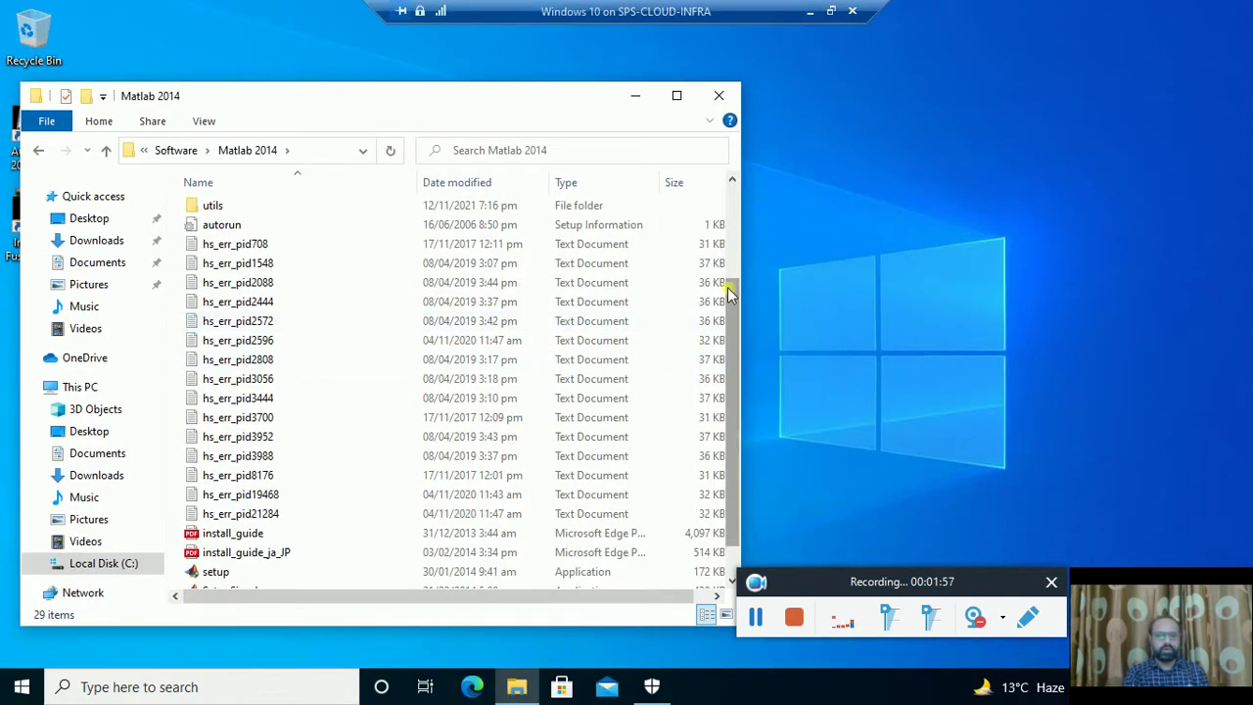
scroll(724, 284, down, 1)
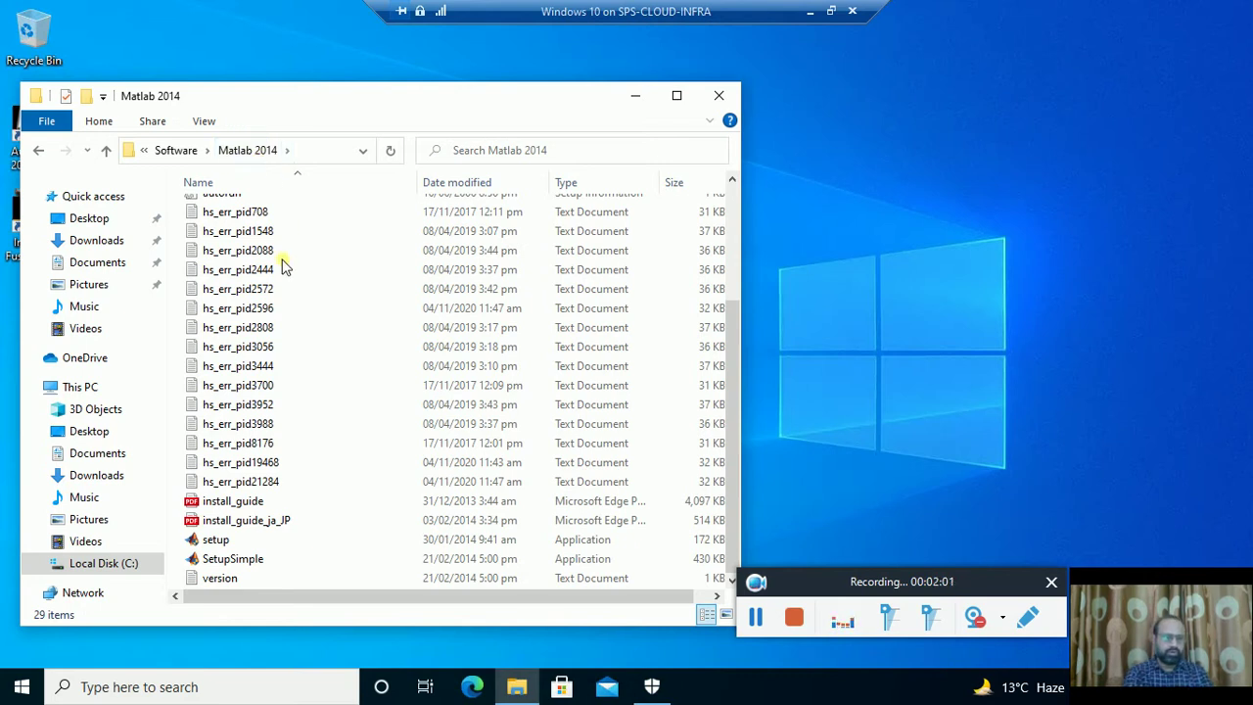
click(224, 545)
click(248, 566)
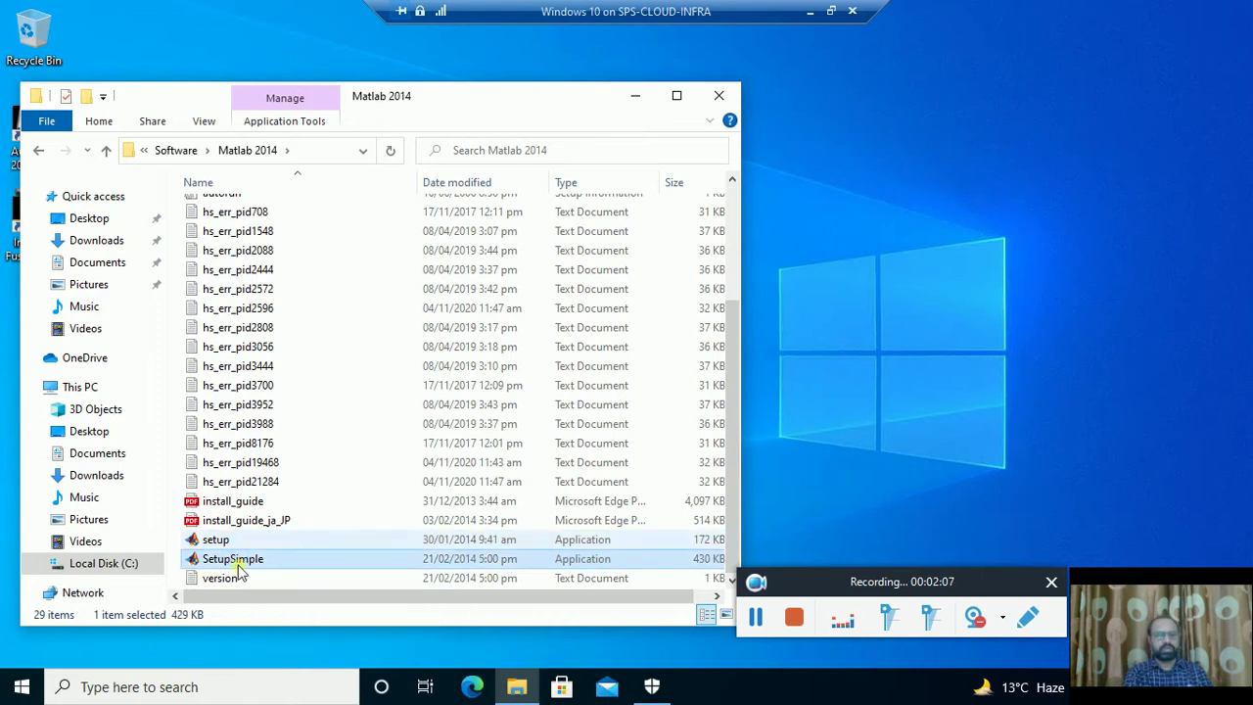
click(222, 544)
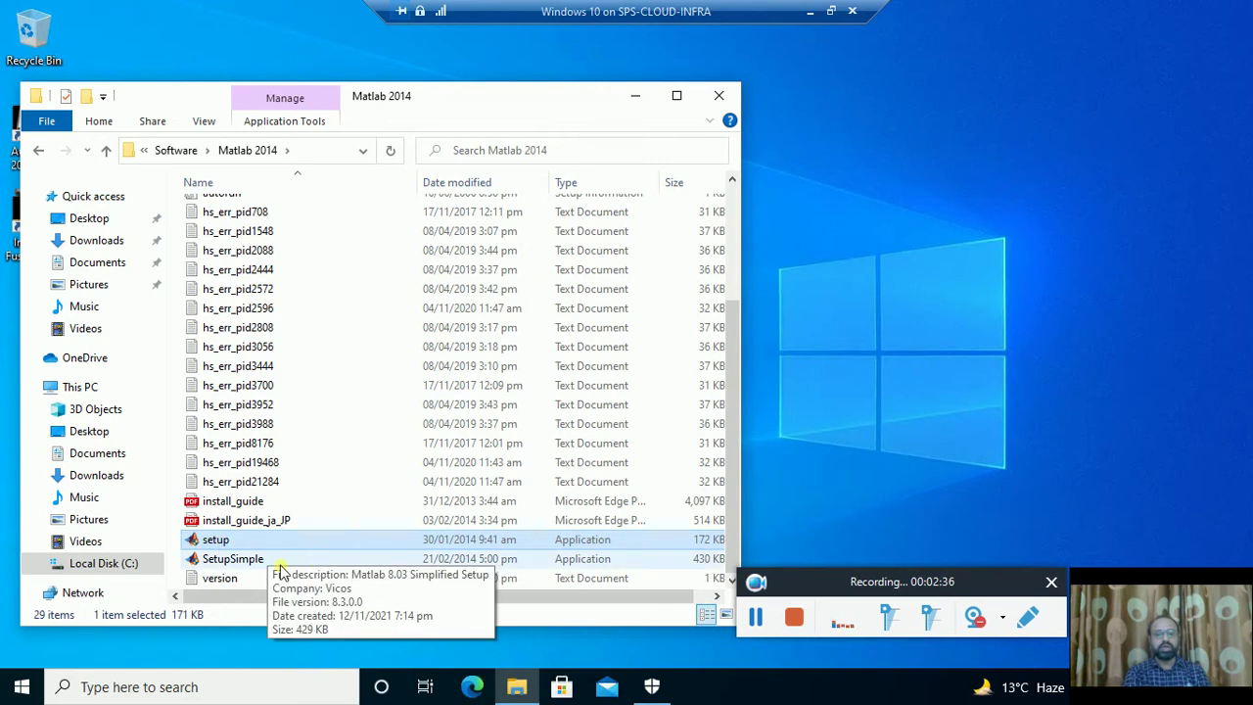
click(248, 567)
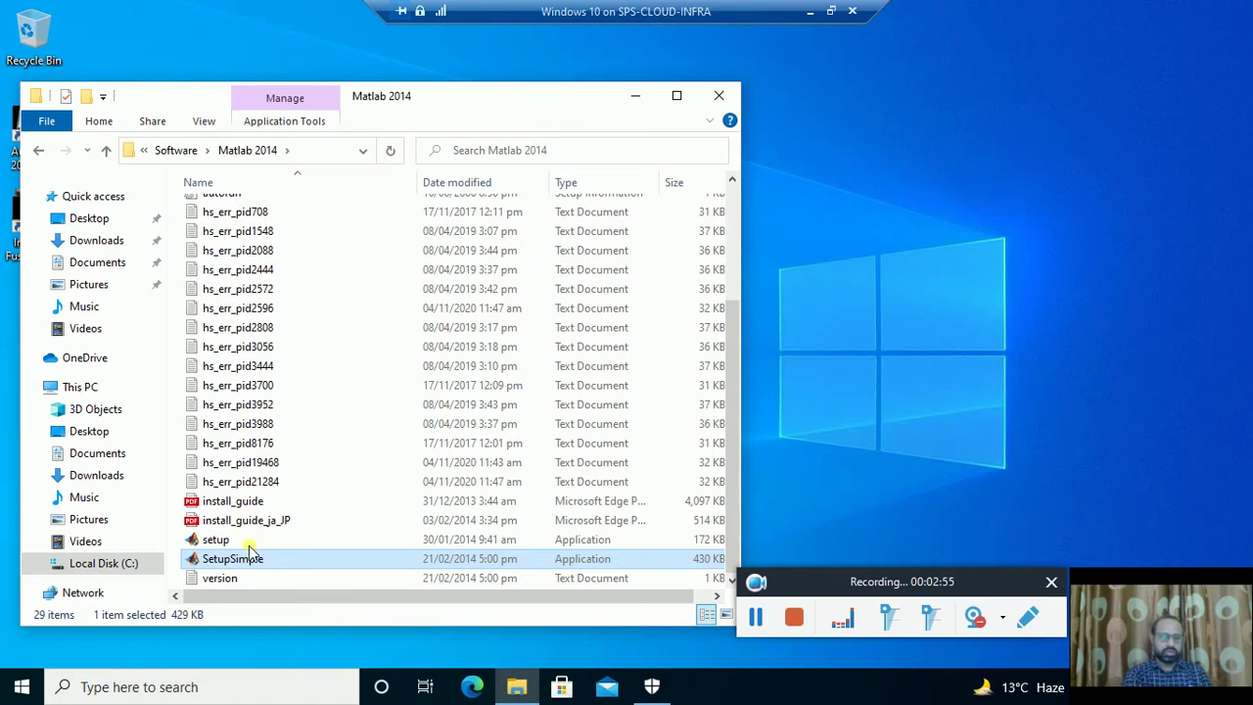
double_click(248, 572)
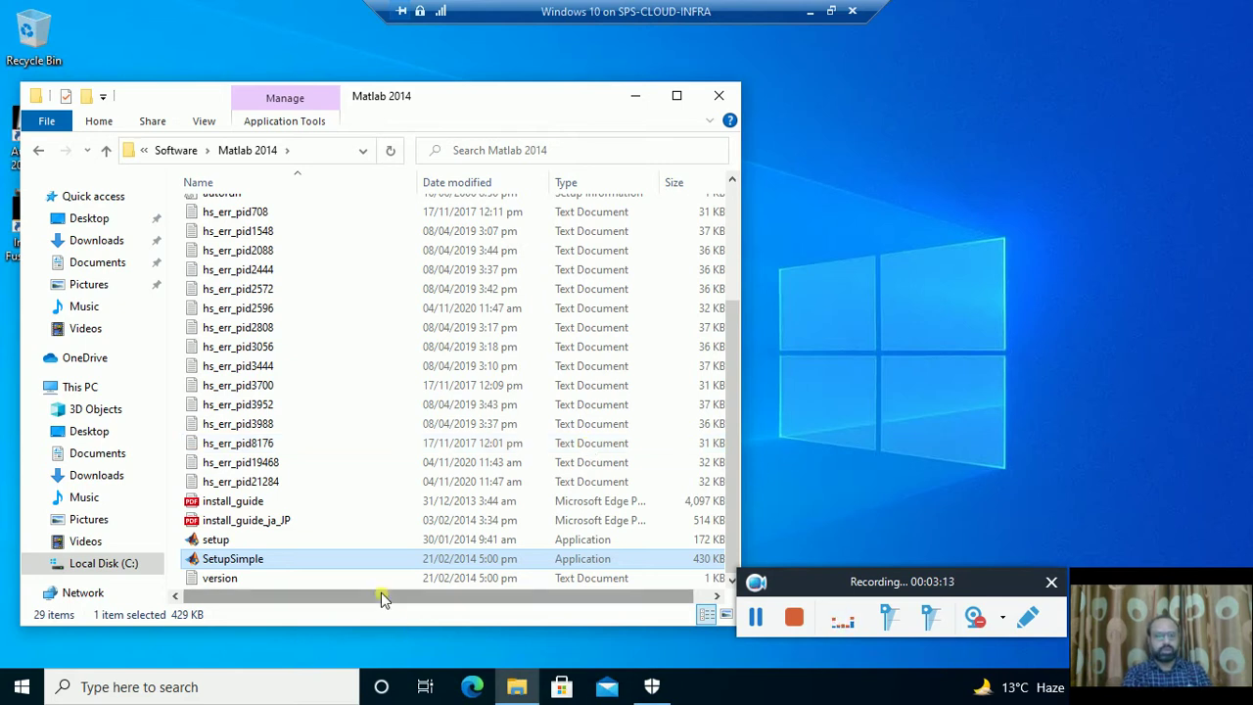
Approve SetupSimple's UAC prompt and folder-name warning, then reposition the Simplified Setup window.
double_click(281, 560)
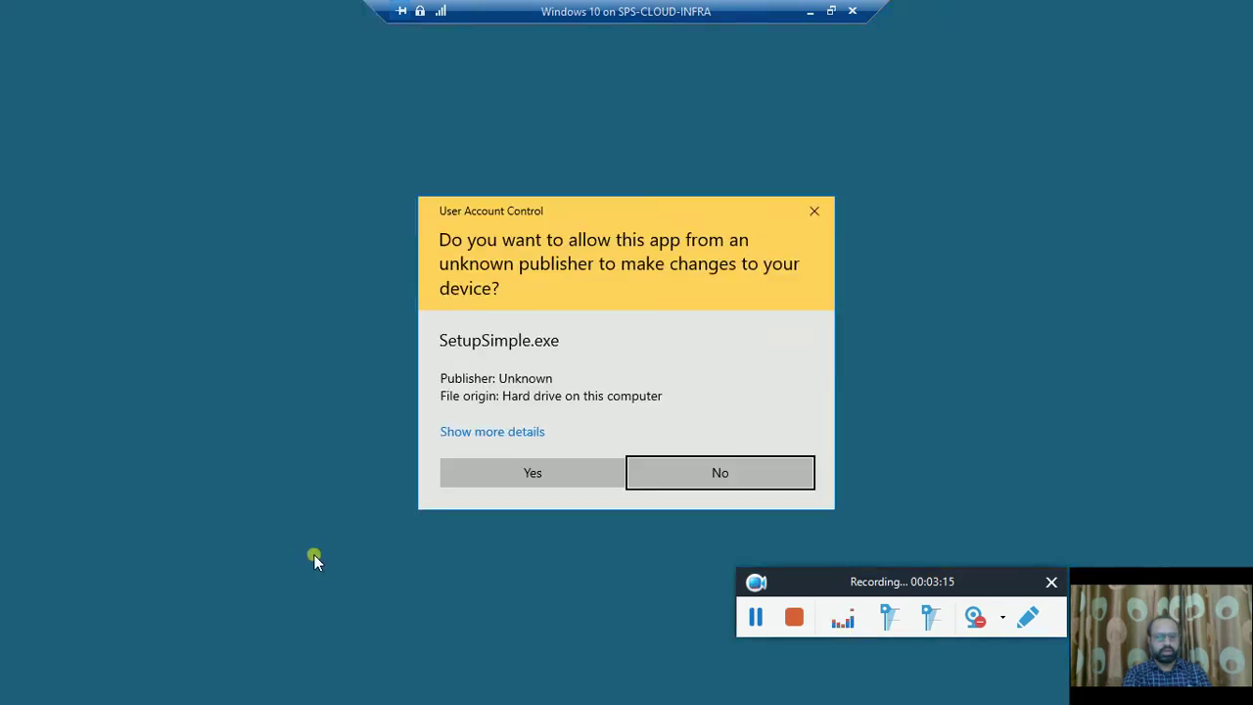
click(558, 472)
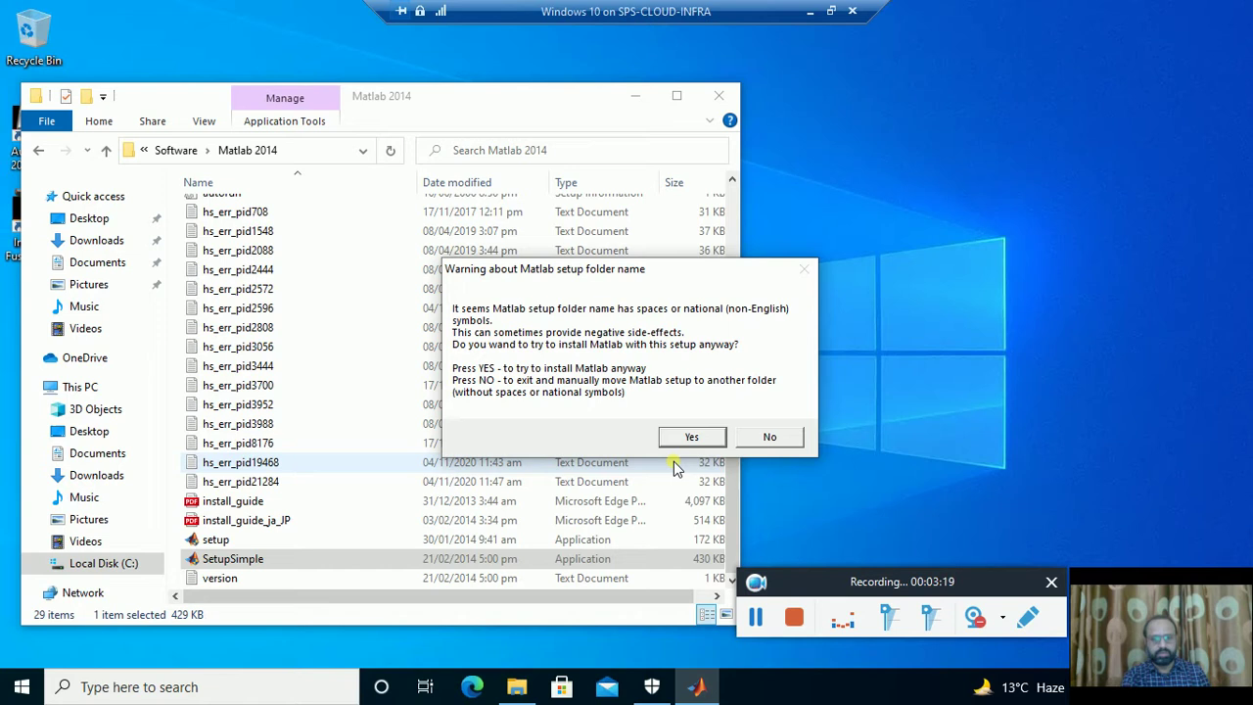
click(691, 437)
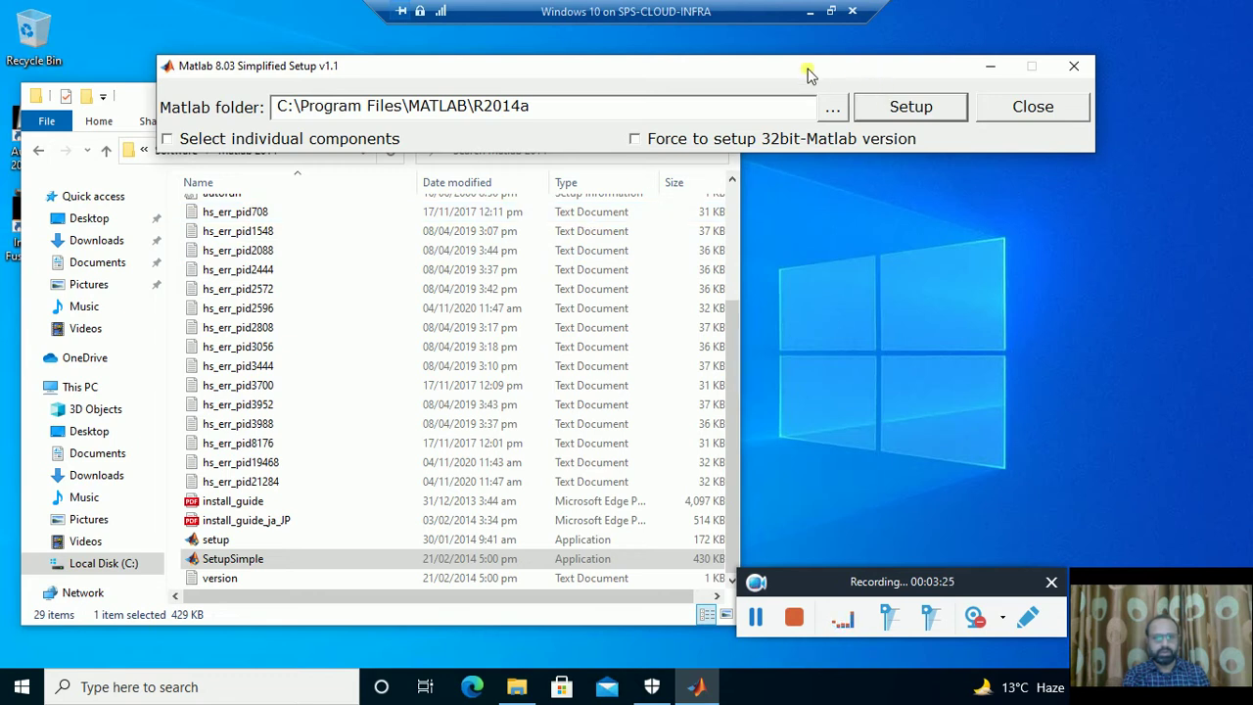
drag(808, 74, 837, 49)
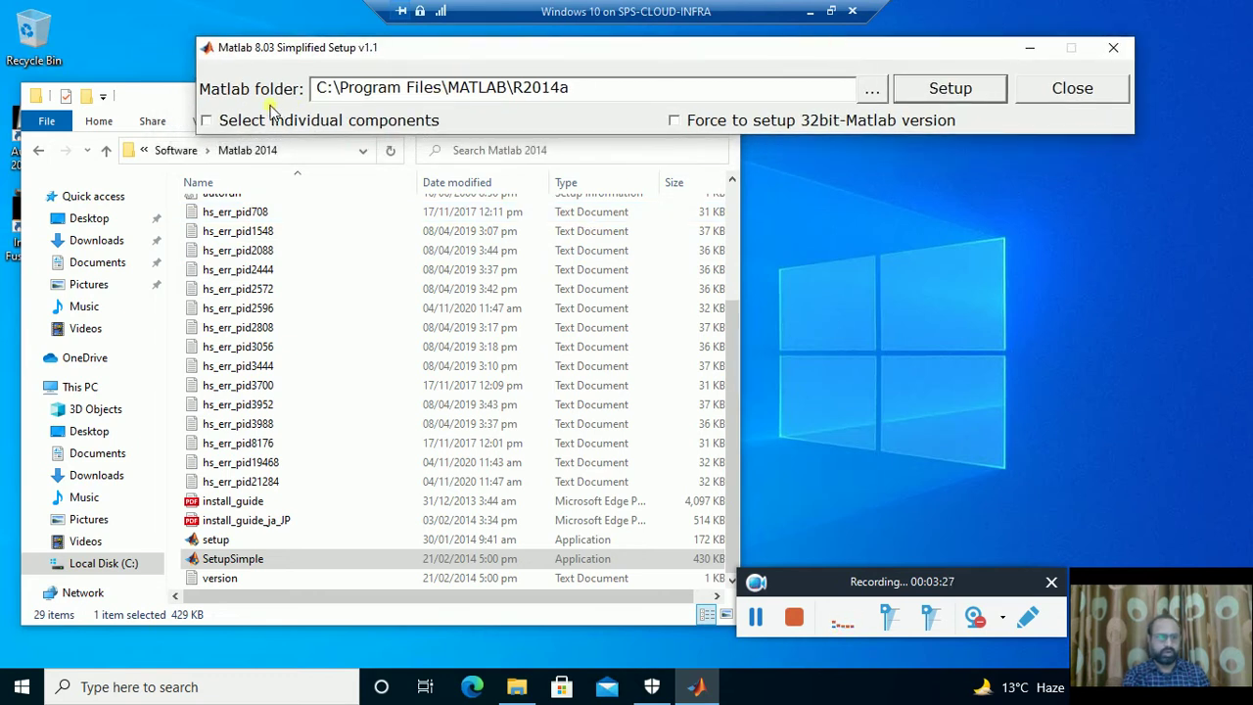
Move the Matlab 2014 folder window aside while the R2014a installation progresses to 98%.
click(177, 102)
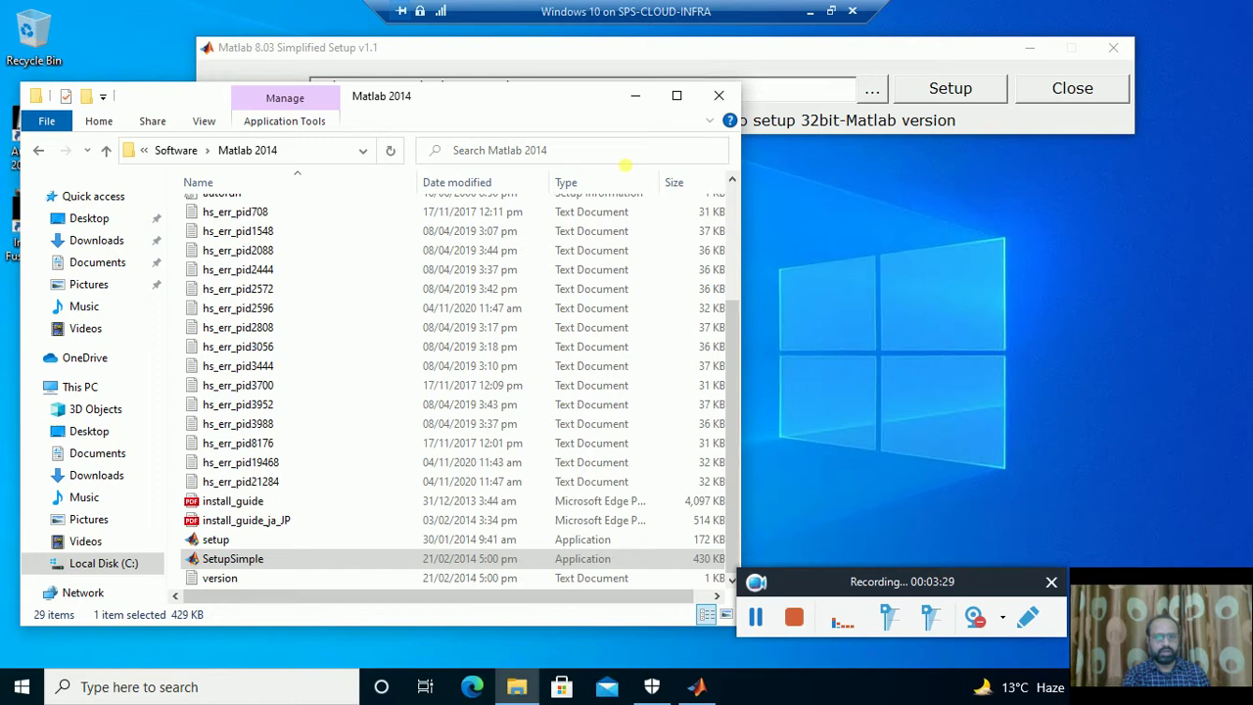
mouse_move(550, 96)
mouse_down()
mouse_move(611, 98)
mouse_move(587, 221)
mouse_move(612, 176)
mouse_move(626, 177)
mouse_up()
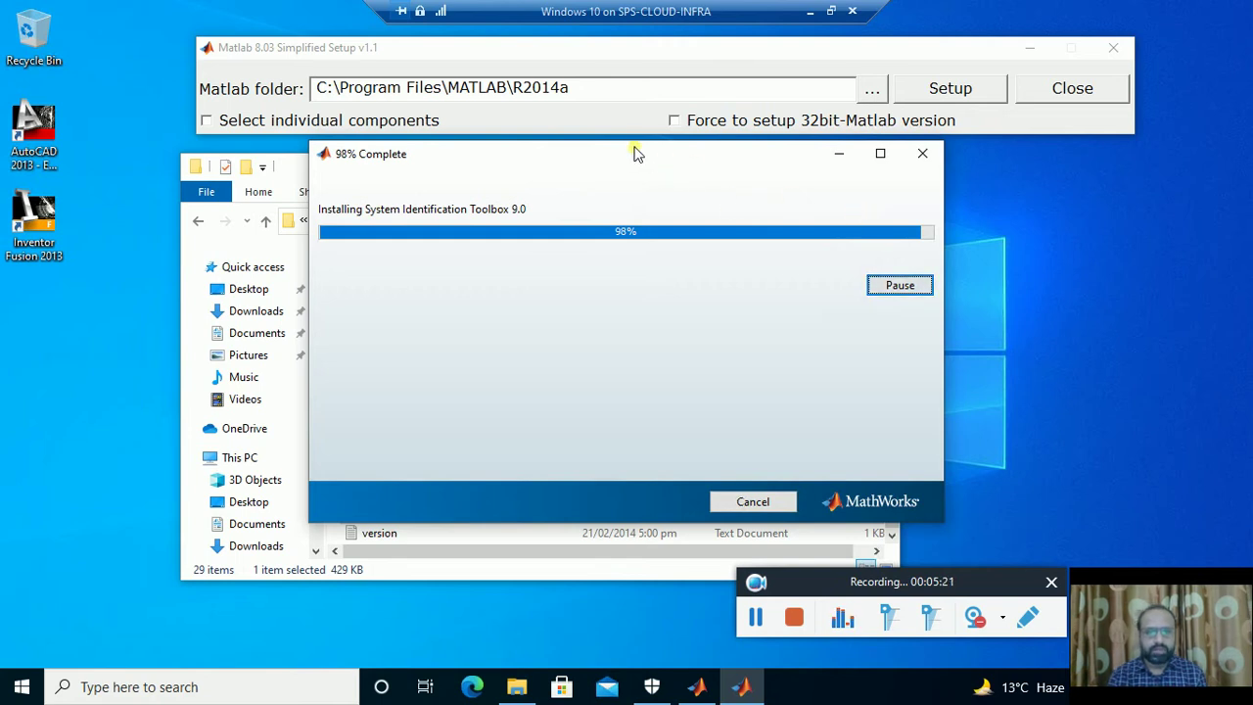
Move the installer window right, return Explorer to the Software folder, and open Windows search.
drag(617, 156, 849, 163)
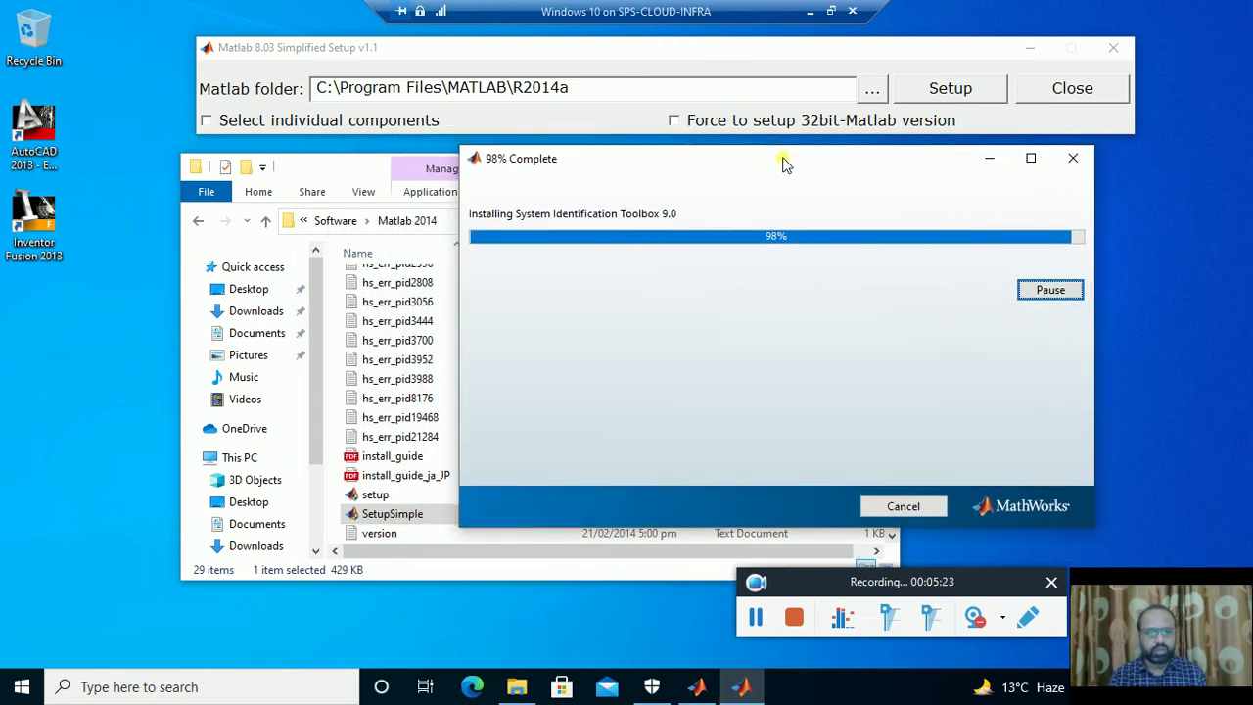
click(328, 221)
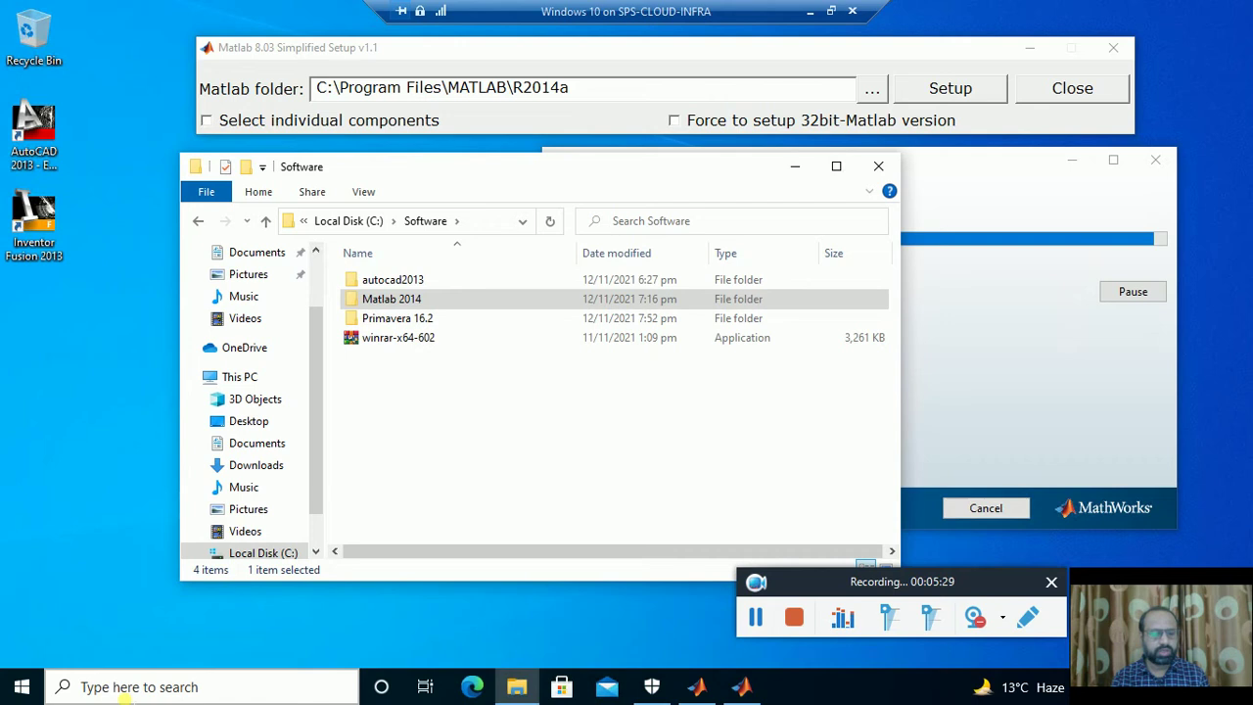
click(124, 688)
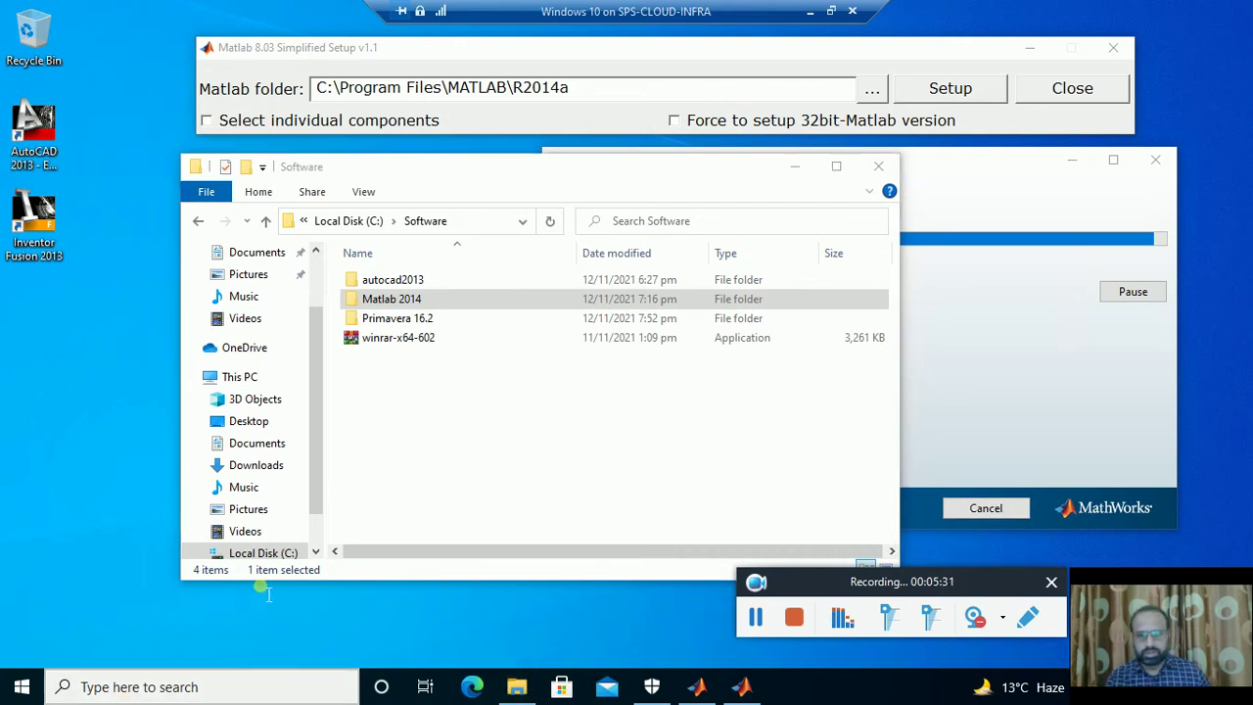
drag(649, 173, 503, 166)
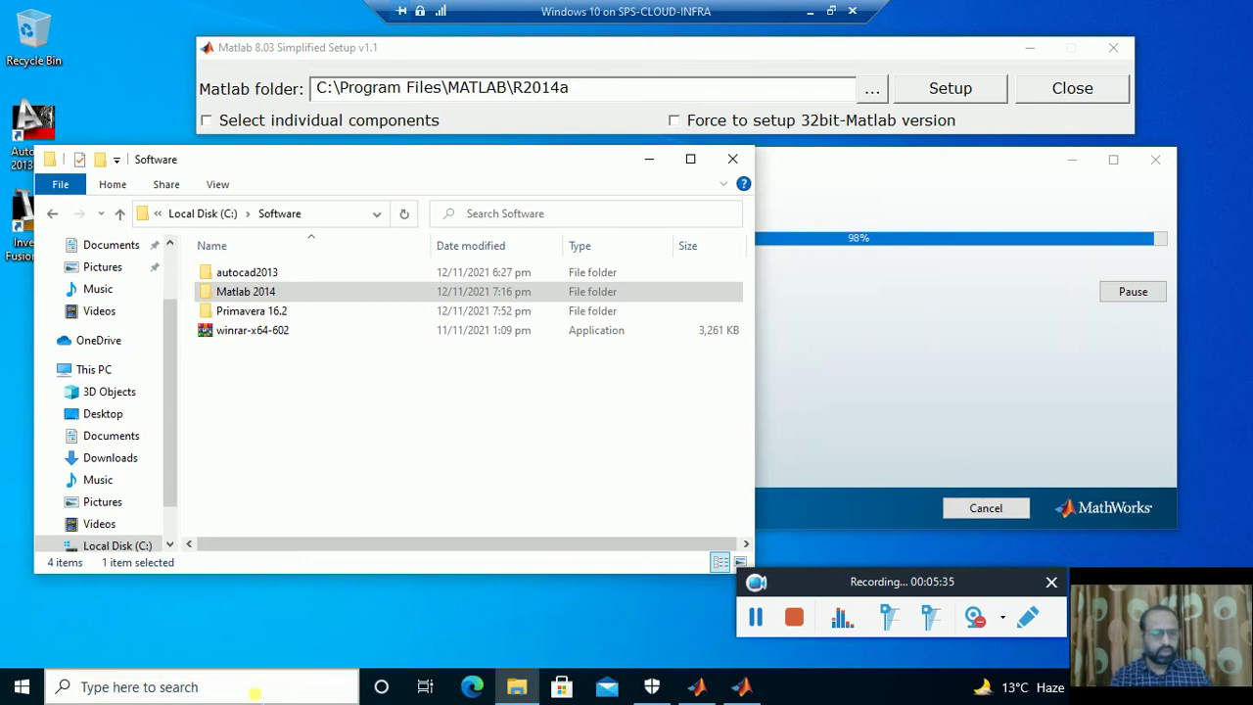
click(254, 693)
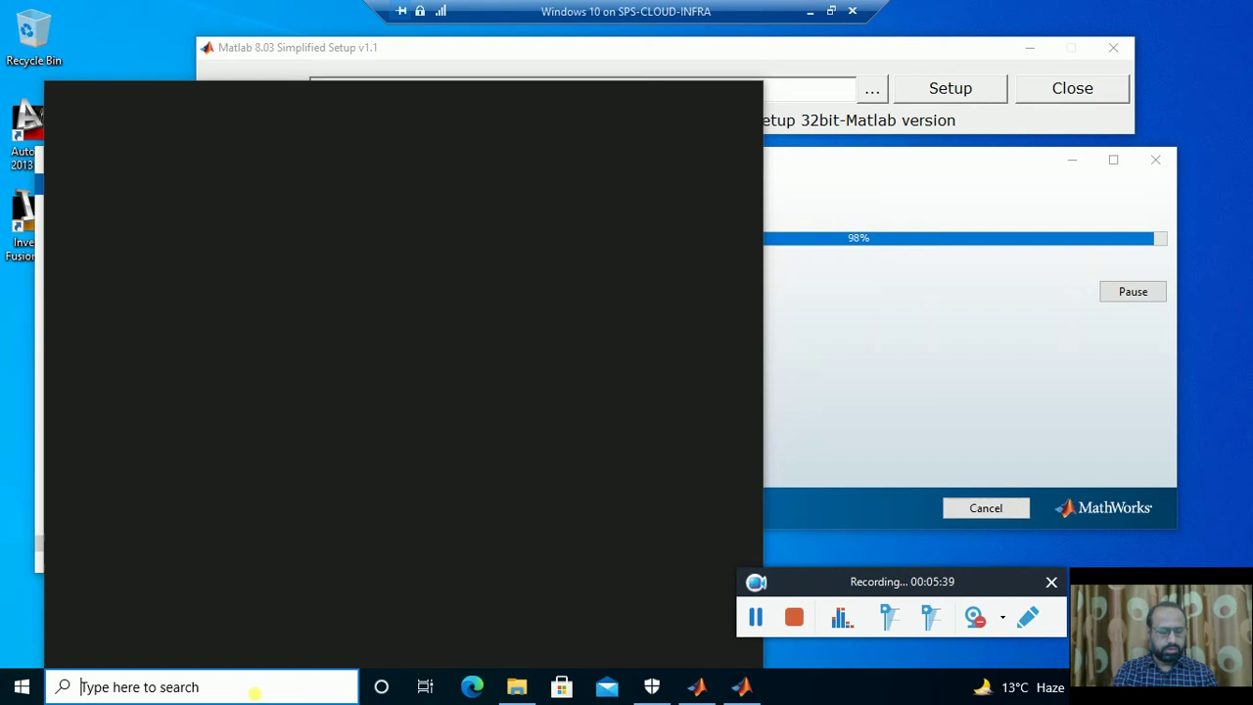
text(m)
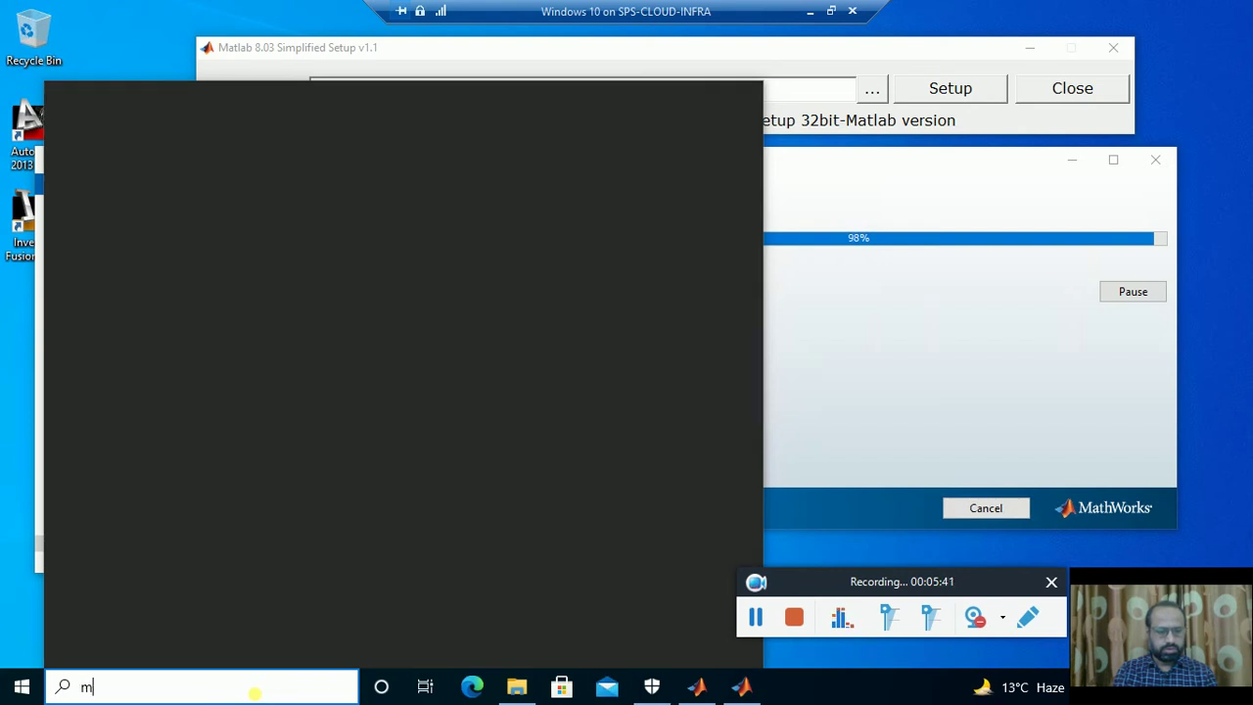
text(at)
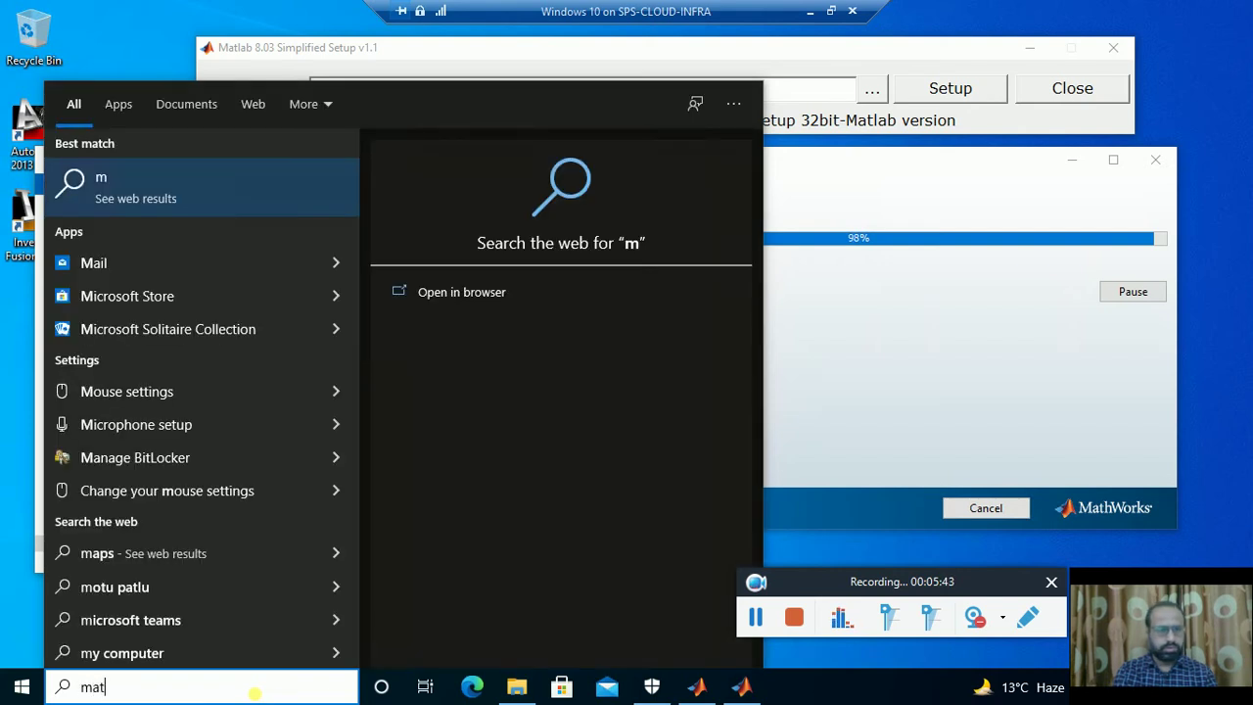
text(lab)
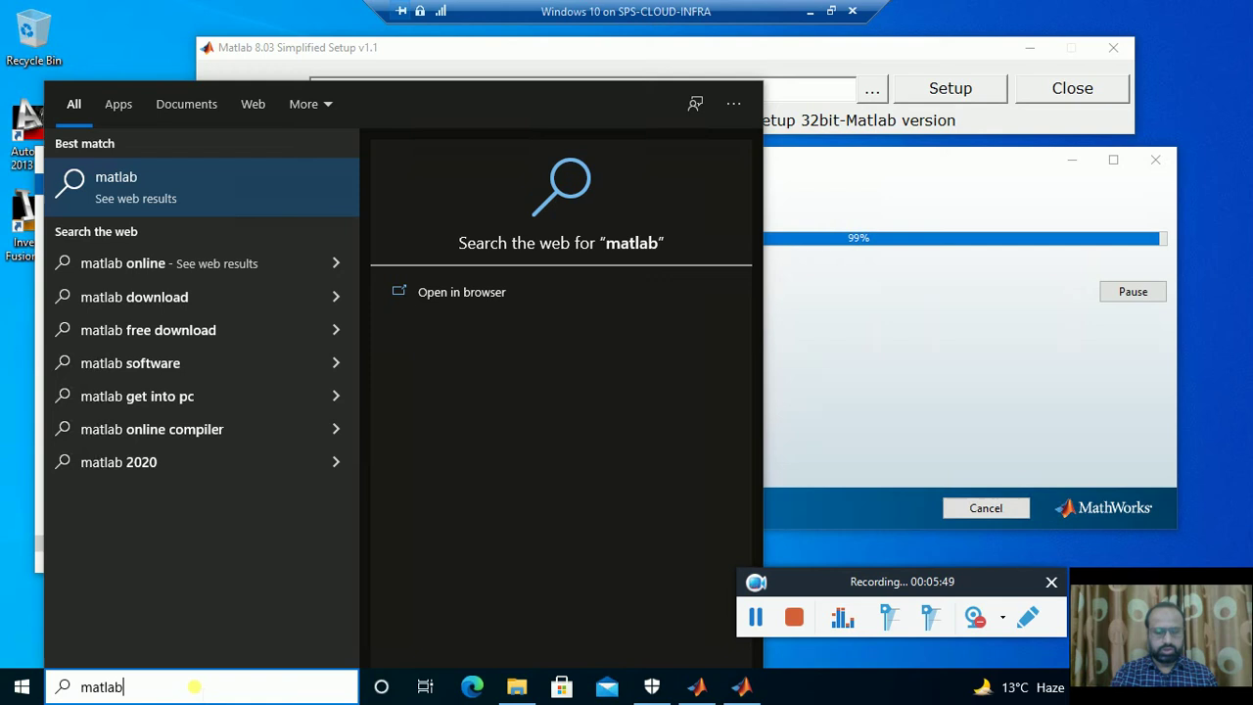
key(BackSpace)
key(BackSpace)
key(BackSpace)
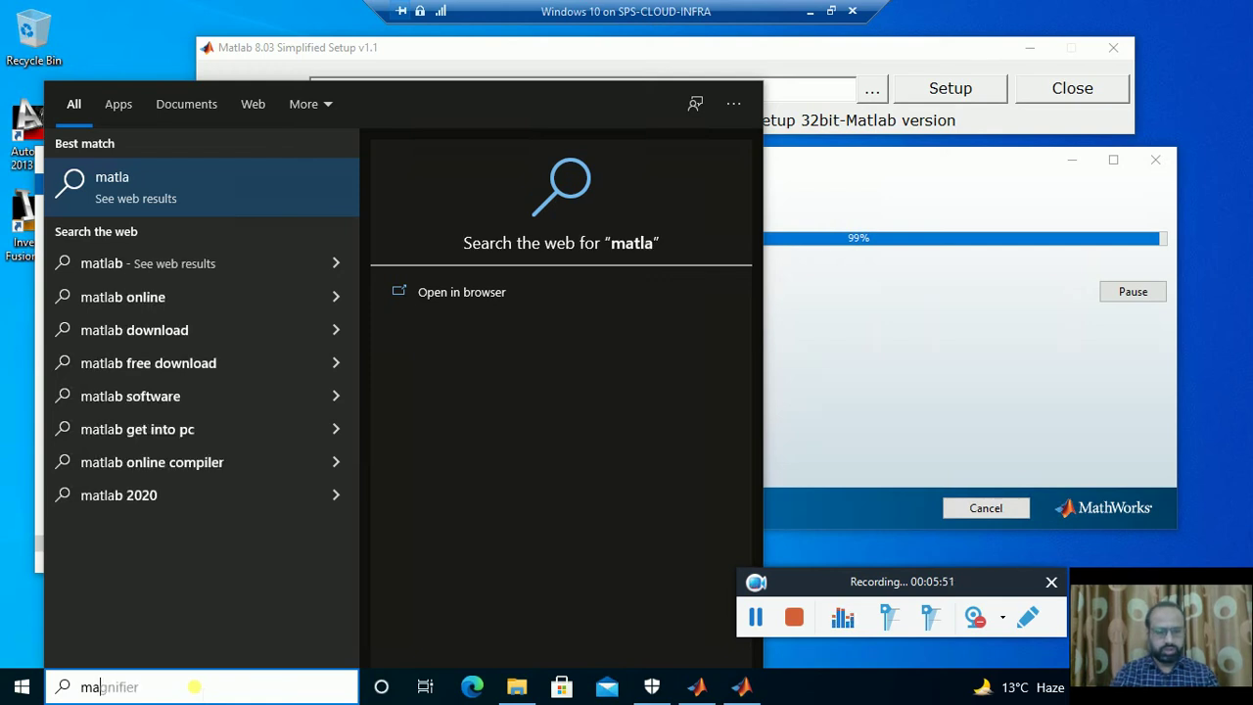
key(BackSpace)
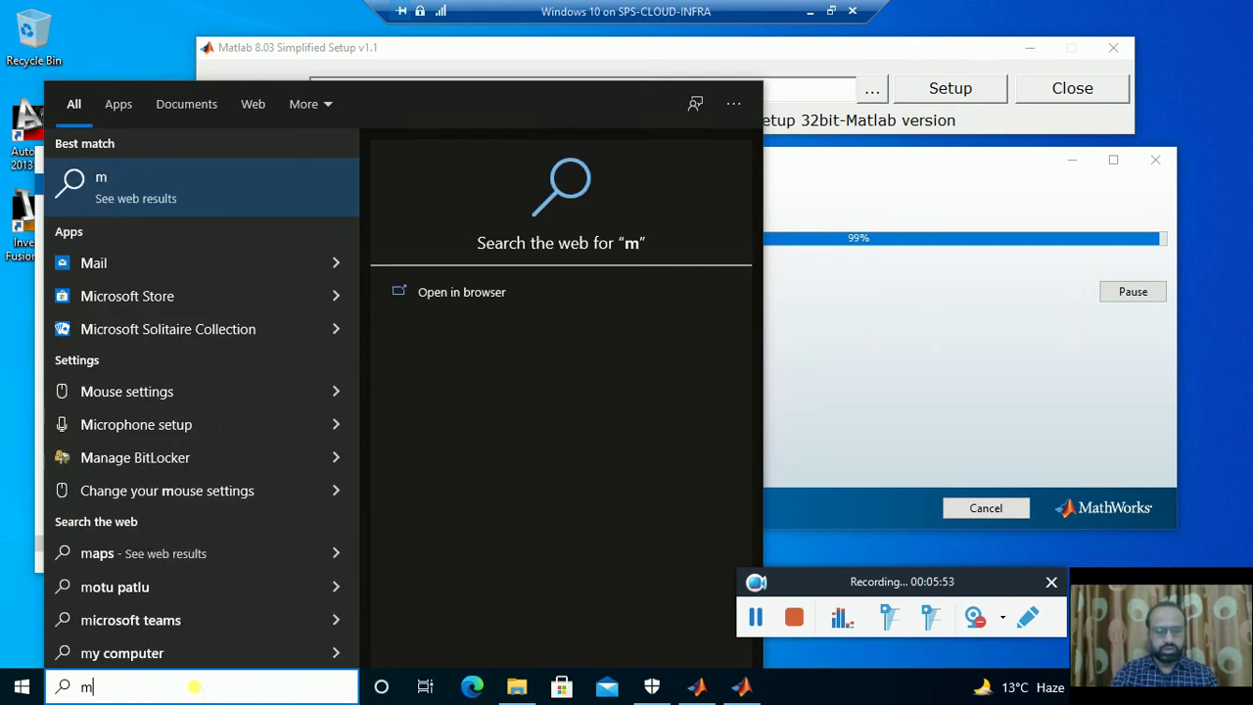
key(BackSpace)
text(p6)
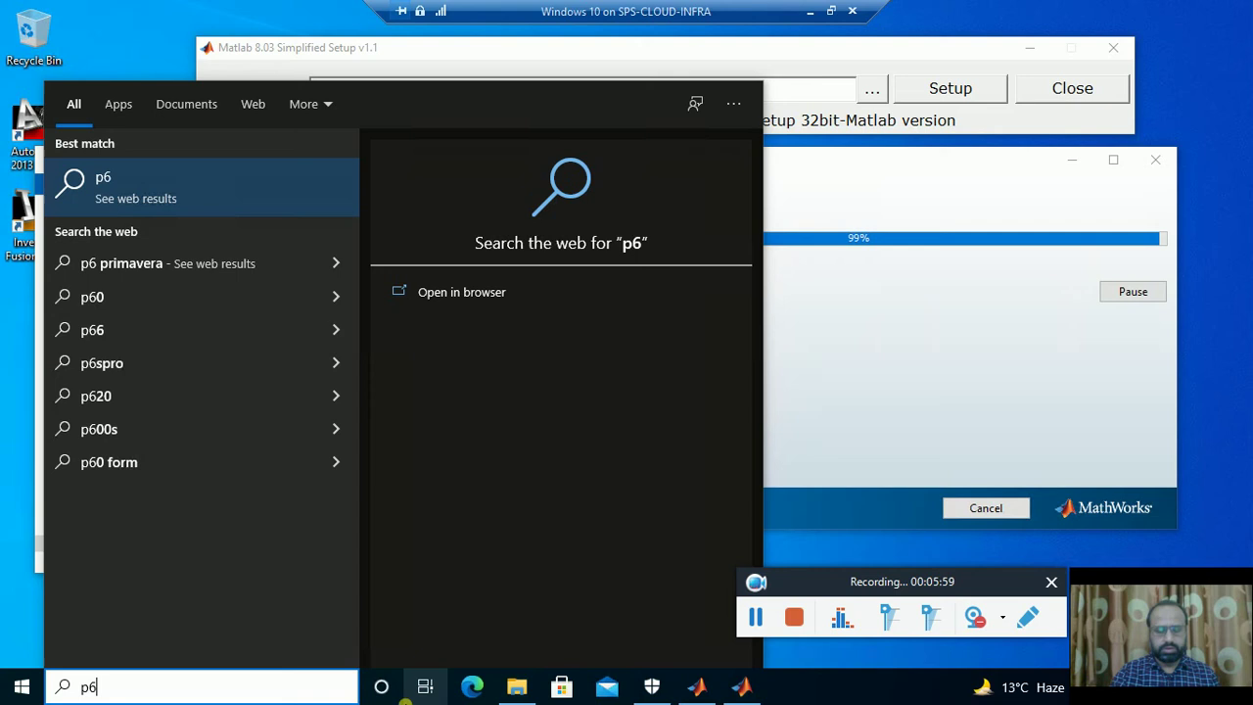
key(BackSpace)
key(BackSpace)
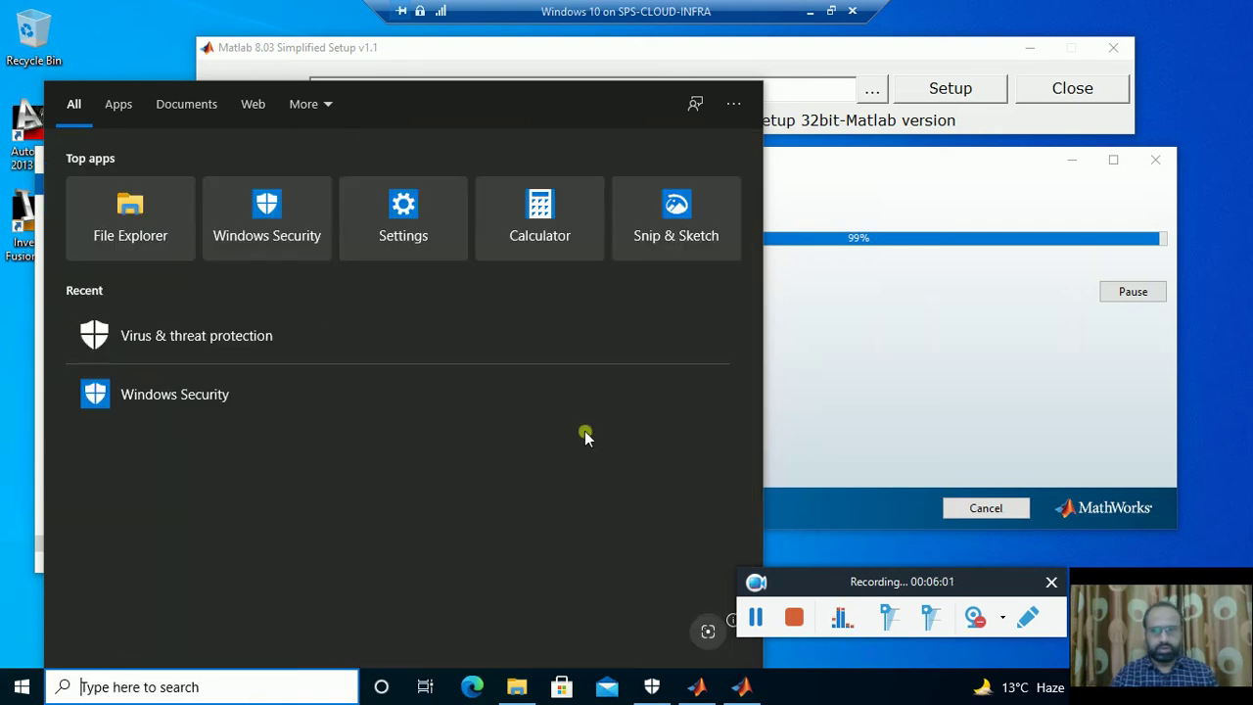
Dismiss the Windows search panel by clicking outside it.
click(891, 196)
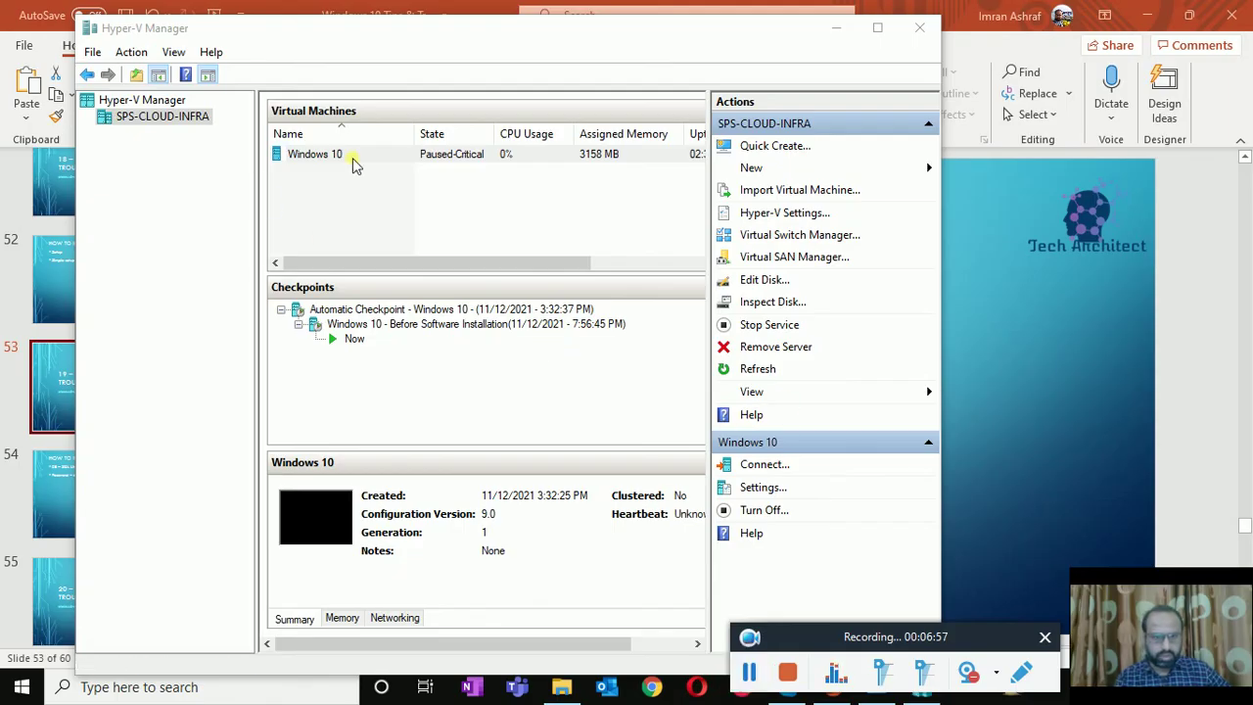
mouse_move(442, 261)
mouse_down()
mouse_move(592, 270)
mouse_move(405, 271)
mouse_move(608, 270)
mouse_up()
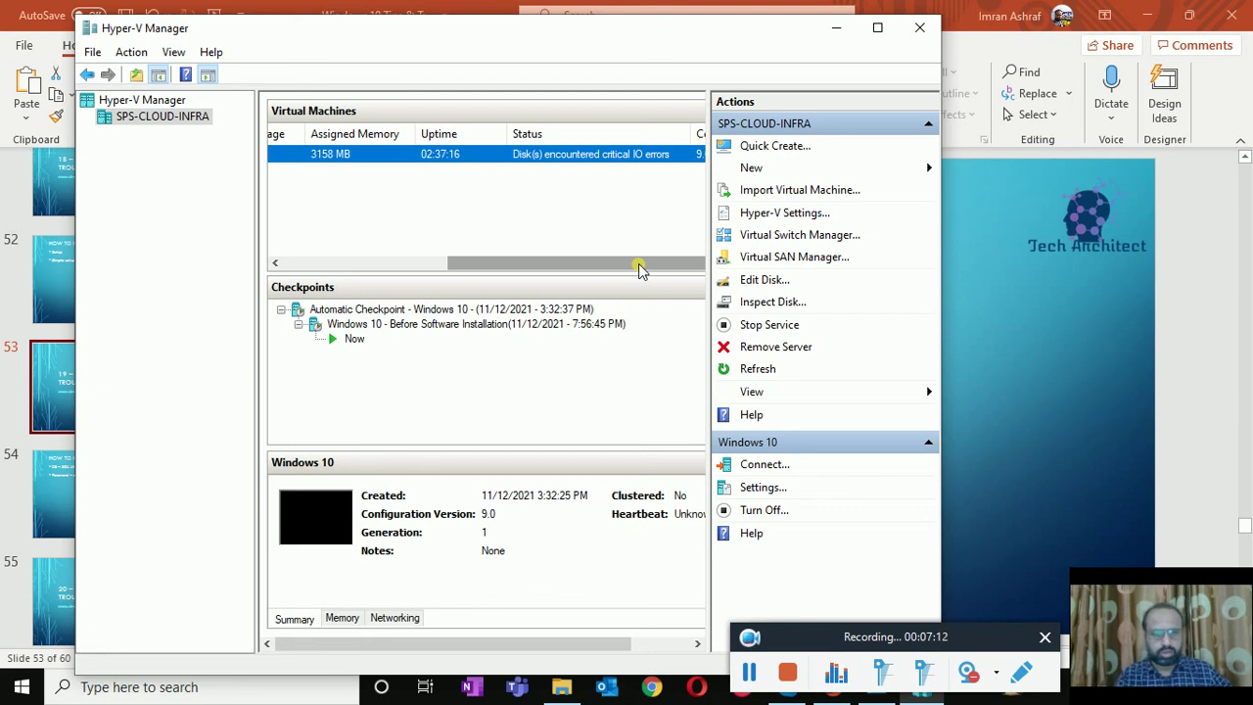
drag(638, 264, 419, 262)
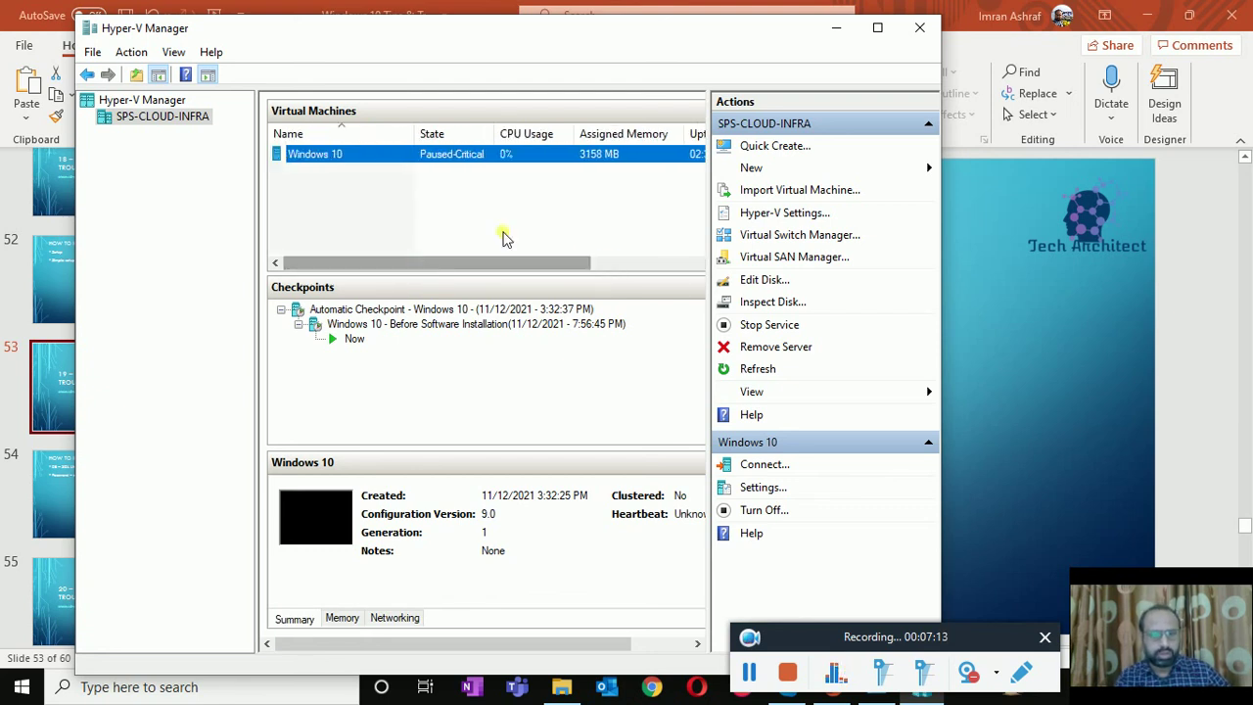
mouse_move(531, 262)
mouse_down()
mouse_move(578, 267)
mouse_move(434, 265)
mouse_up()
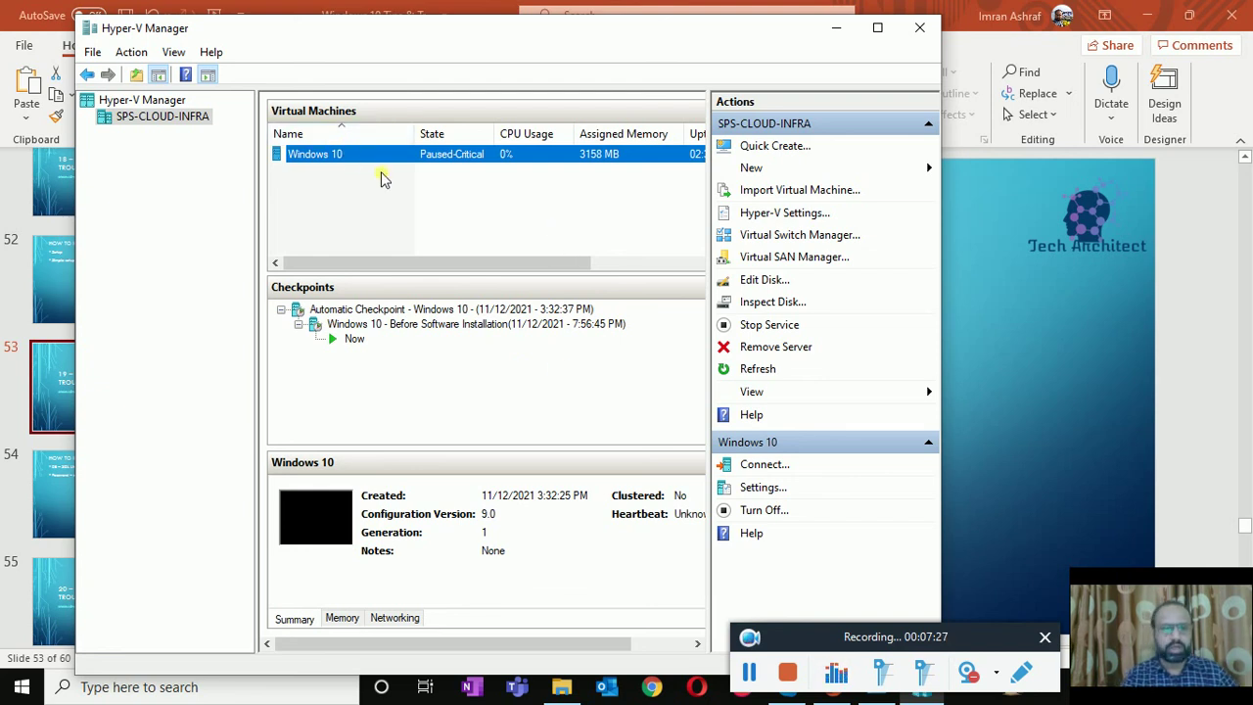
Turn off the Windows 10 VM from its right-click menu and confirm the shutdown.
right_click(344, 154)
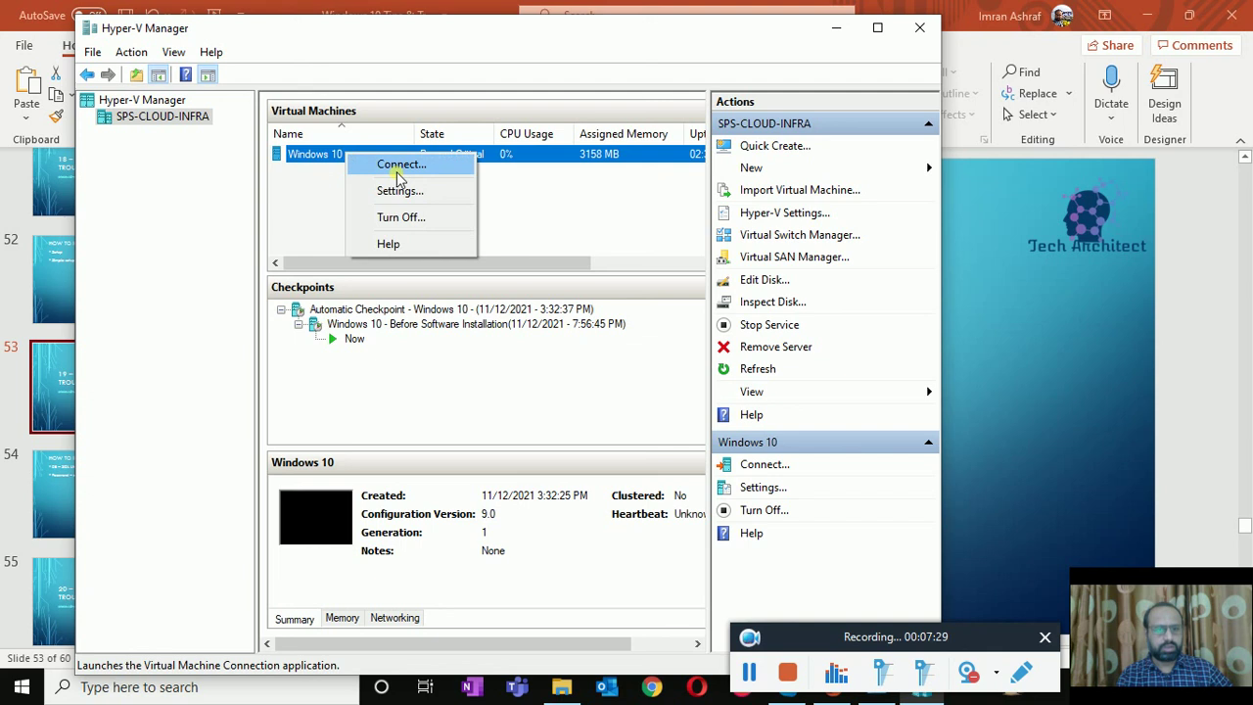
click(406, 217)
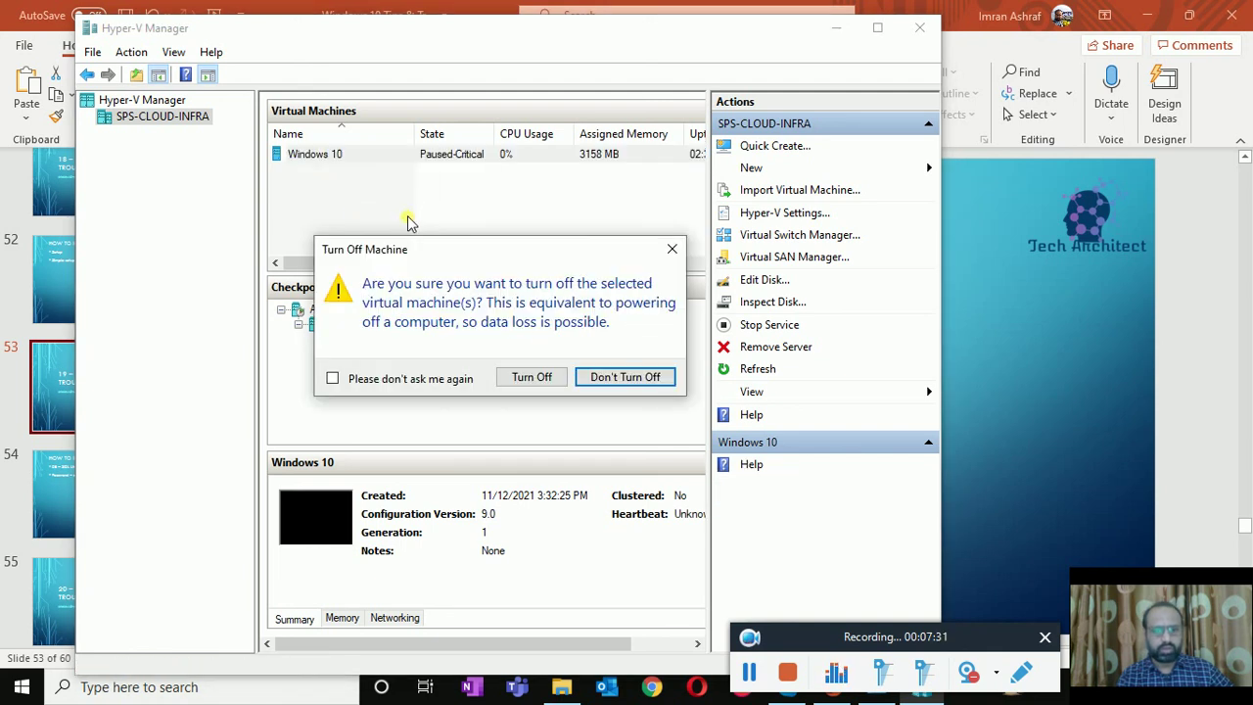
click(537, 381)
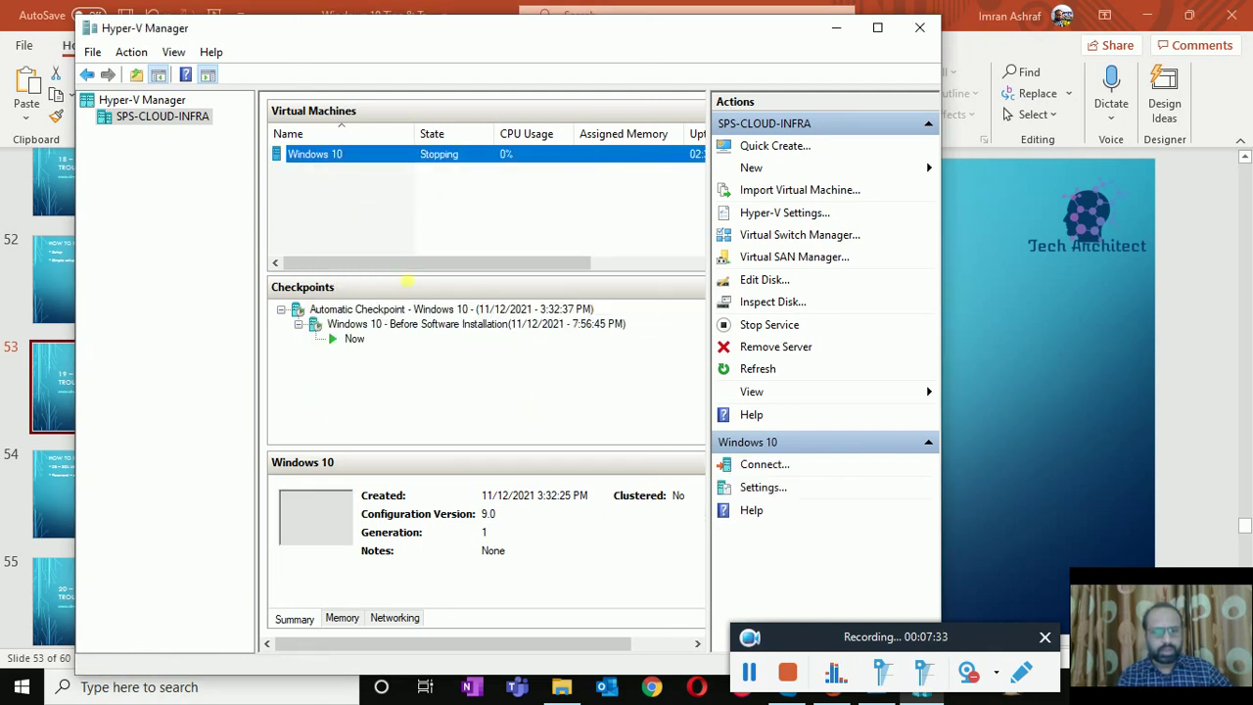